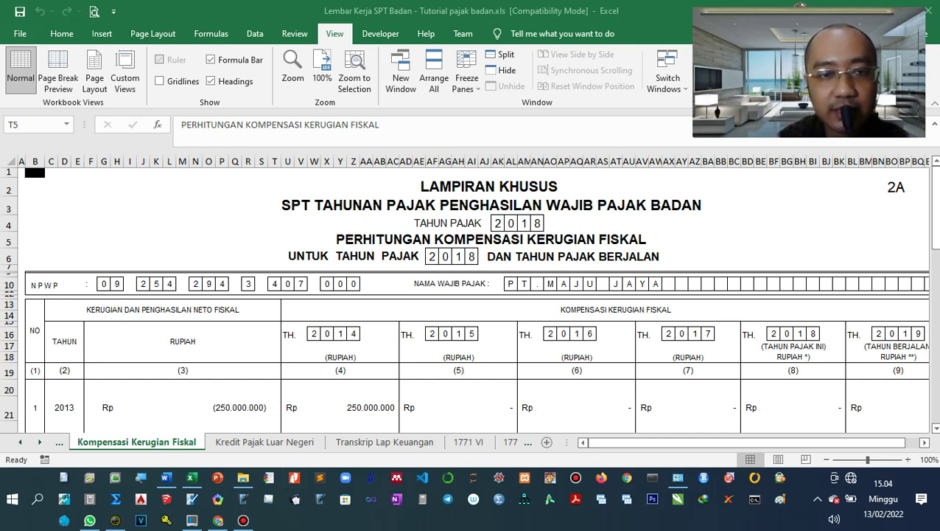
Return to the Excel workbook and move to the Kredit Pajak Luar Negeri sheet with the empty 7A form.
{"action": "key", "text": "alt+Tab"}
{"action": "key", "text": "ctrl+Page_Down"}
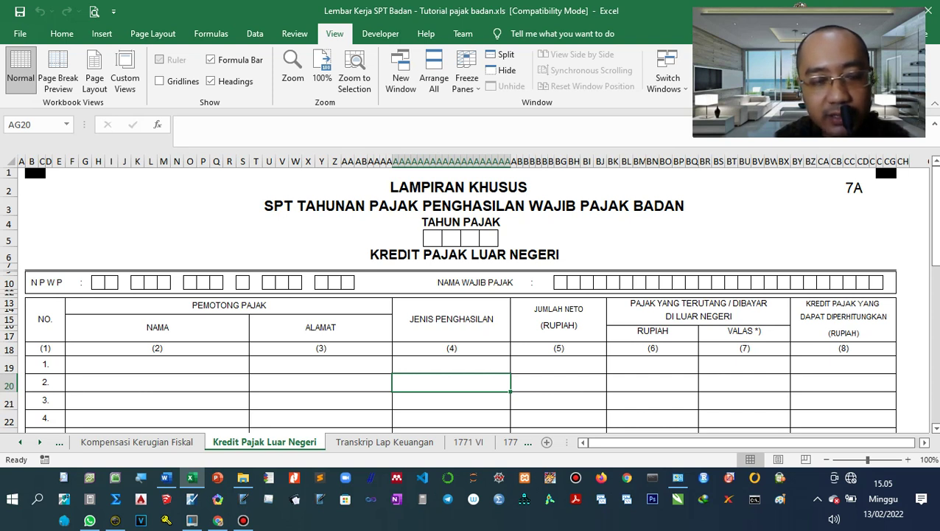
Move the Kredit Pajak Luar Negeri sheet before LK. PPh Kurang atau Lebih Bayar via Move or Copy.
{"action": "right_click", "coordinate": [258, 441]}
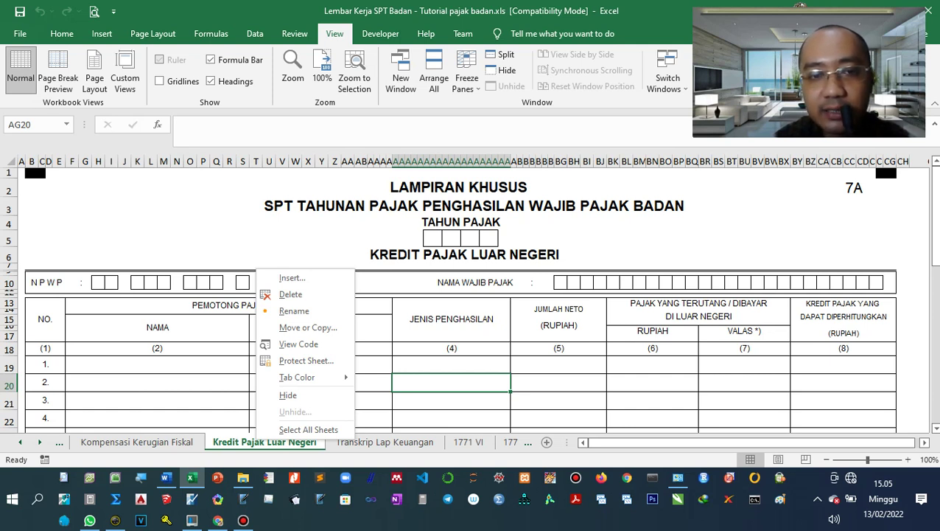
{"action": "key", "text": "Escape"}
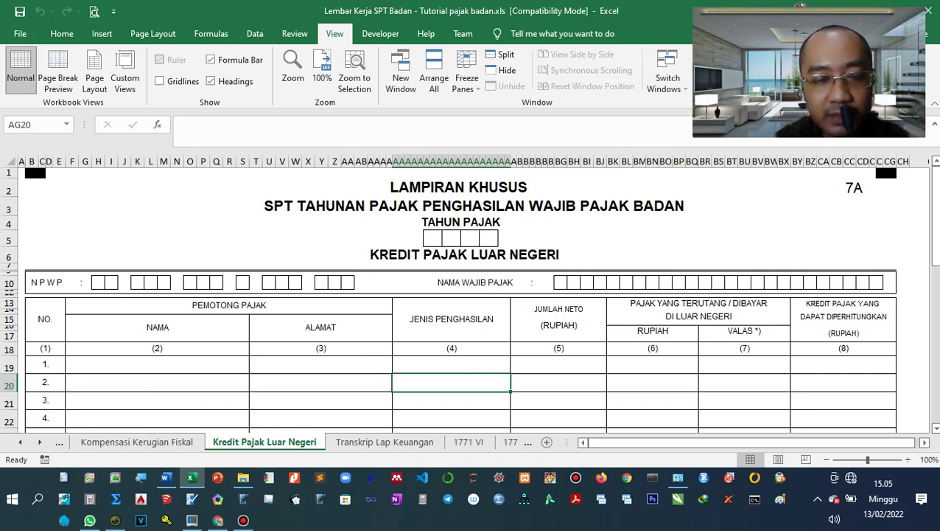
{"action": "right_click", "coordinate": [259, 440]}
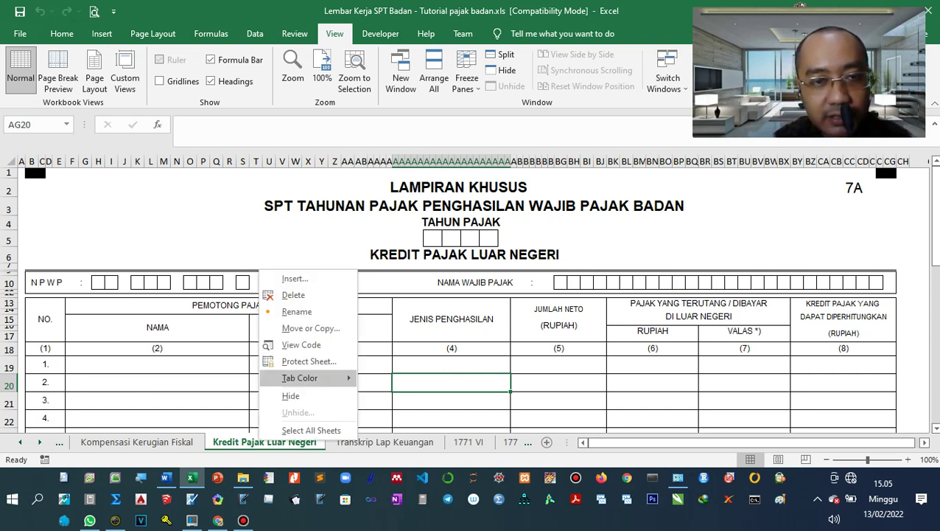
{"action": "left_click", "coordinate": [295, 327]}
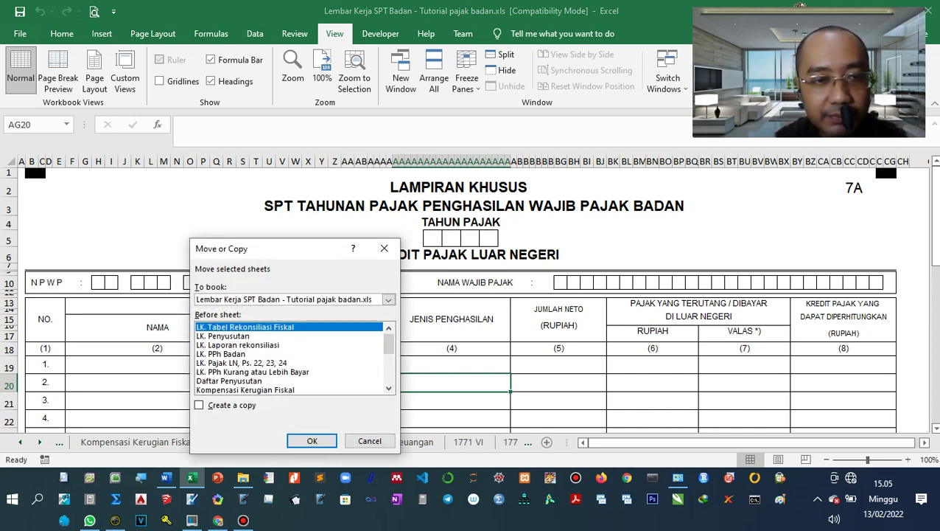
{"action": "left_click", "coordinate": [252, 371]}
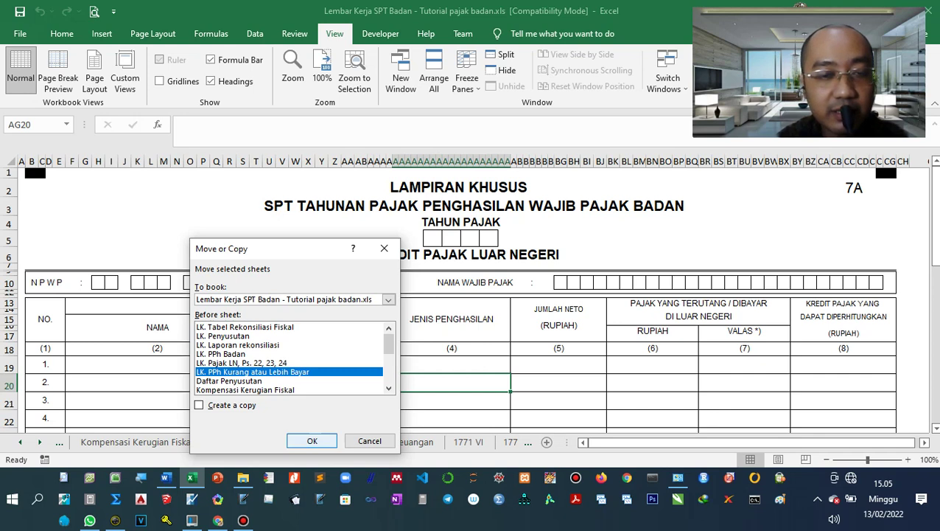
{"action": "left_click", "coordinate": [311, 440]}
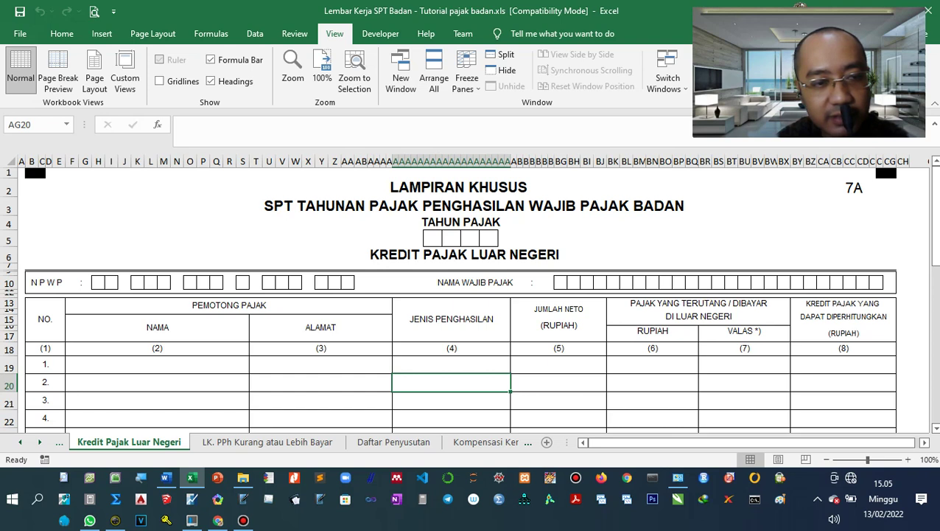
{"action": "key", "text": "ctrl+Page_Up"}
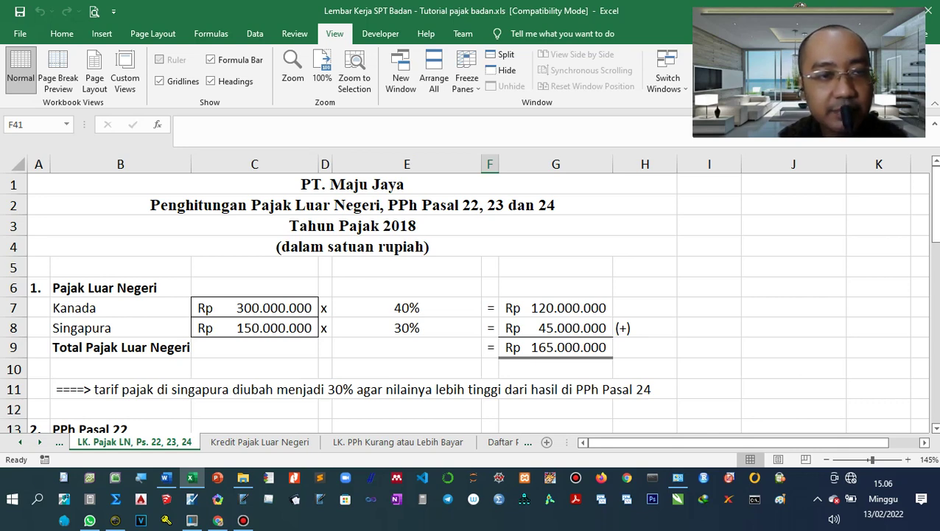
{"action": "scroll", "coordinate": [468, 302], "scroll_direction": "down", "scroll_amount": 13}
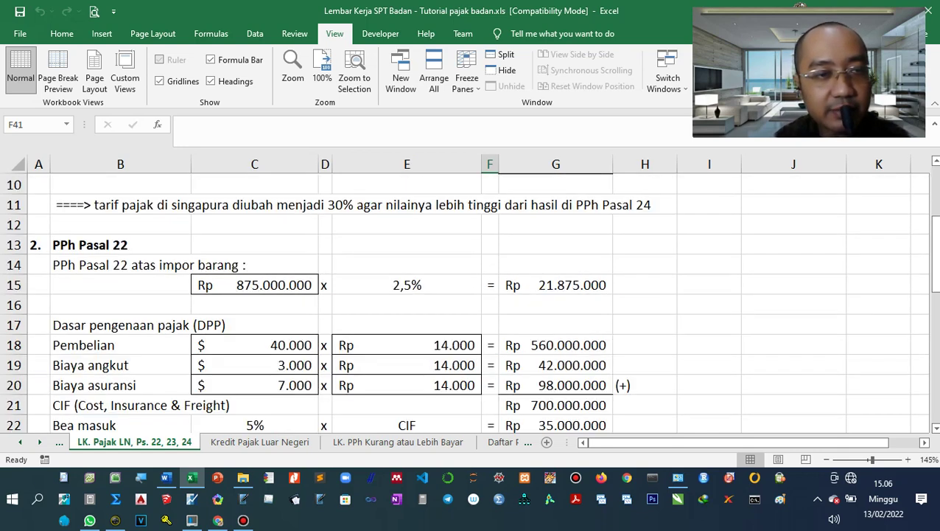
{"action": "scroll", "coordinate": [468, 302], "scroll_direction": "up", "scroll_amount": 4}
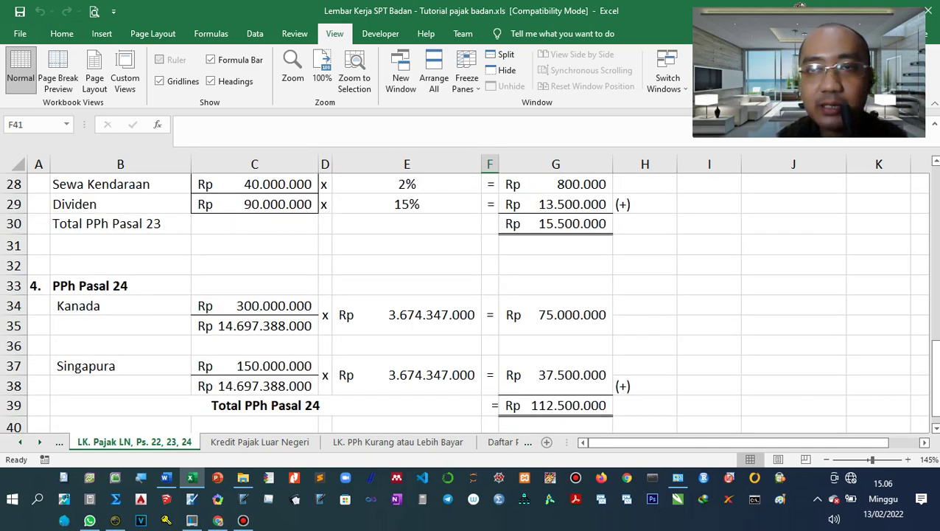
{"action": "scroll", "coordinate": [469, 302], "scroll_direction": "up", "scroll_amount": 9}
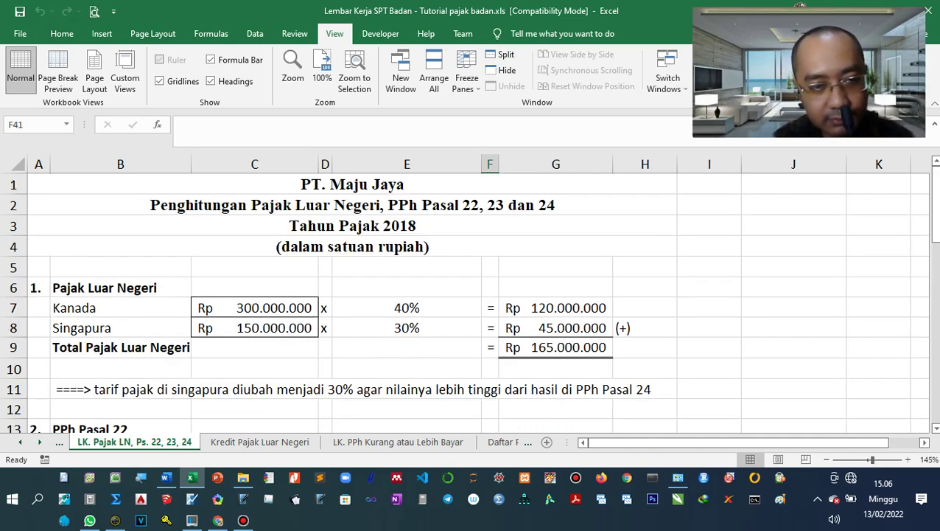
{"action": "left_click", "coordinate": [259, 441]}
Enter tax year 2018 in the TAHUN PAJAK boxes, one digit per box.
{"action": "key", "text": "alt+Tab"}
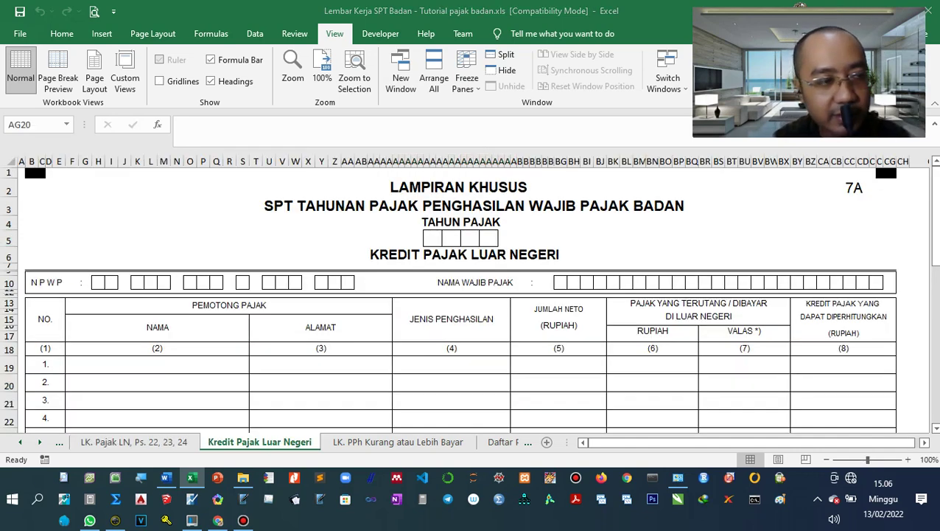
{"action": "key", "text": "alt+Tab"}
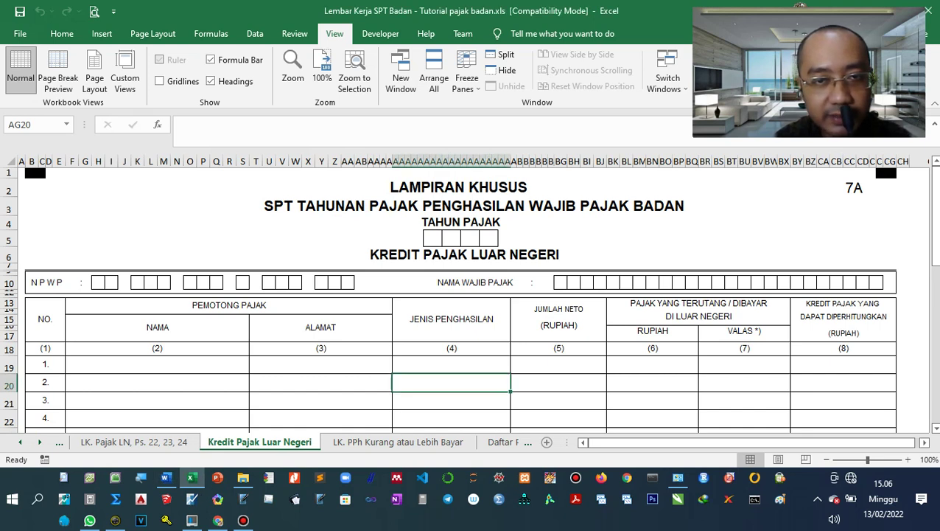
{"action": "left_click", "coordinate": [432, 238]}
{"action": "type", "text": "2"}
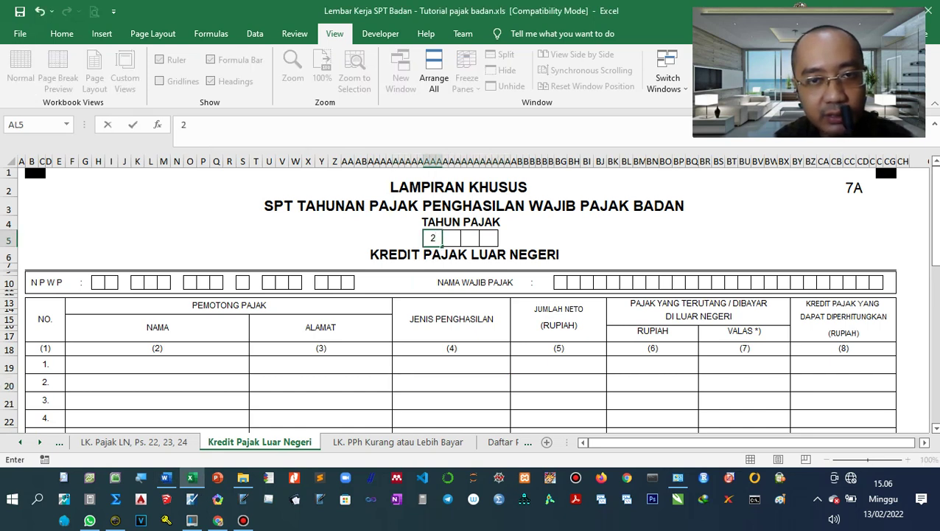
{"action": "key", "text": "Tab"}
{"action": "type", "text": "0"}
{"action": "key", "text": "Tab"}
{"action": "type", "text": "1"}
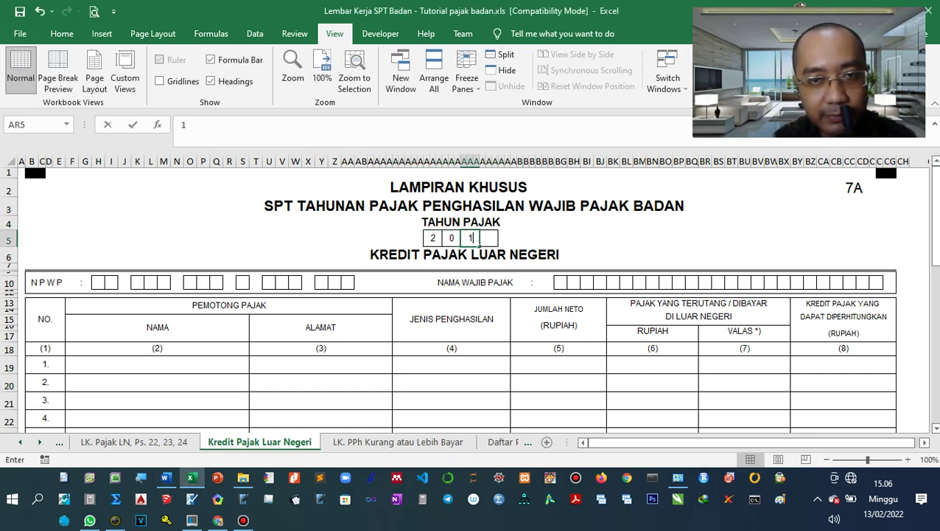
{"action": "key", "text": "Tab"}
{"action": "type", "text": "8"}
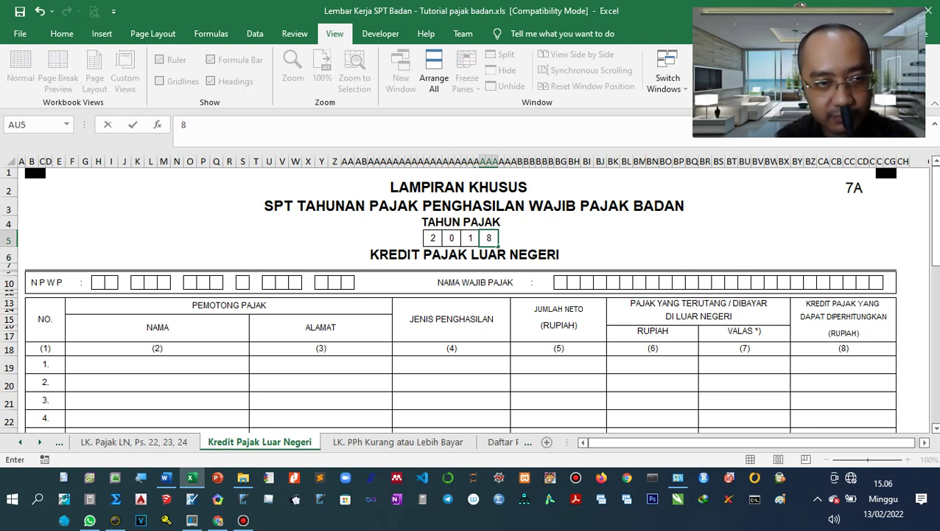
Fill the NPWP boxes with the company's tax ID digit by digit, correcting a swapped pair.
{"action": "left_click", "coordinate": [98, 282]}
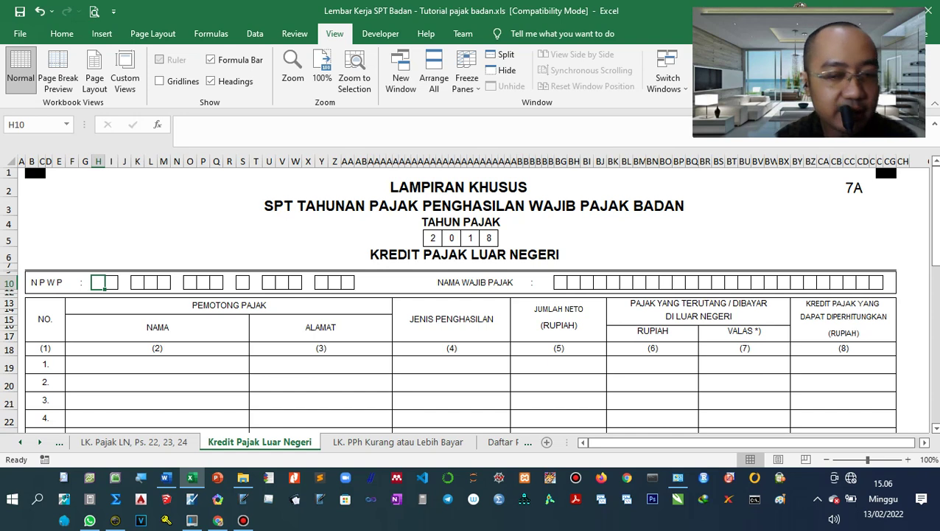
{"action": "key", "text": "Tab"}
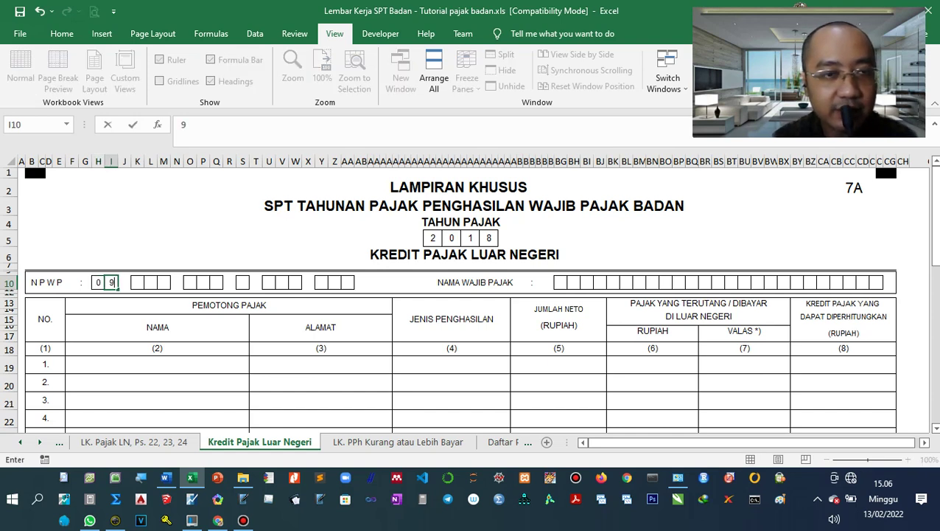
{"action": "key", "text": "Tab"}
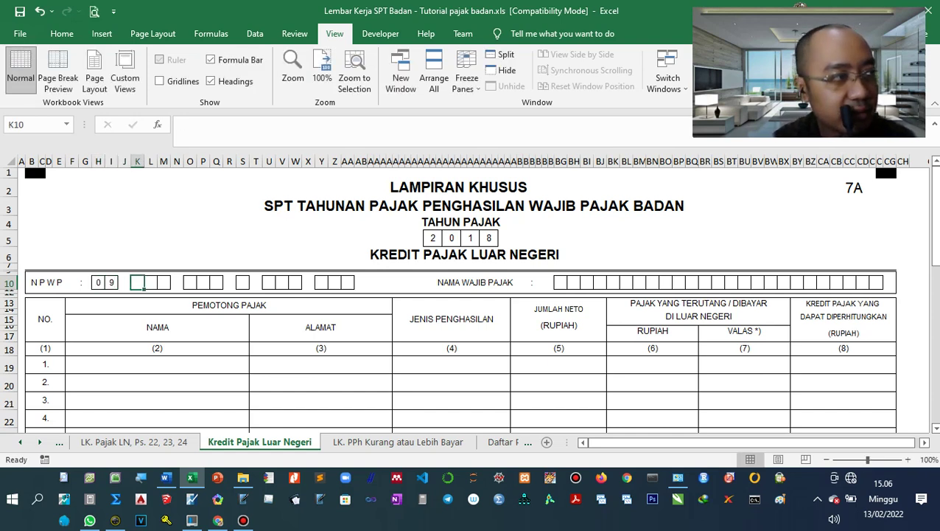
{"action": "key", "text": "Tab"}
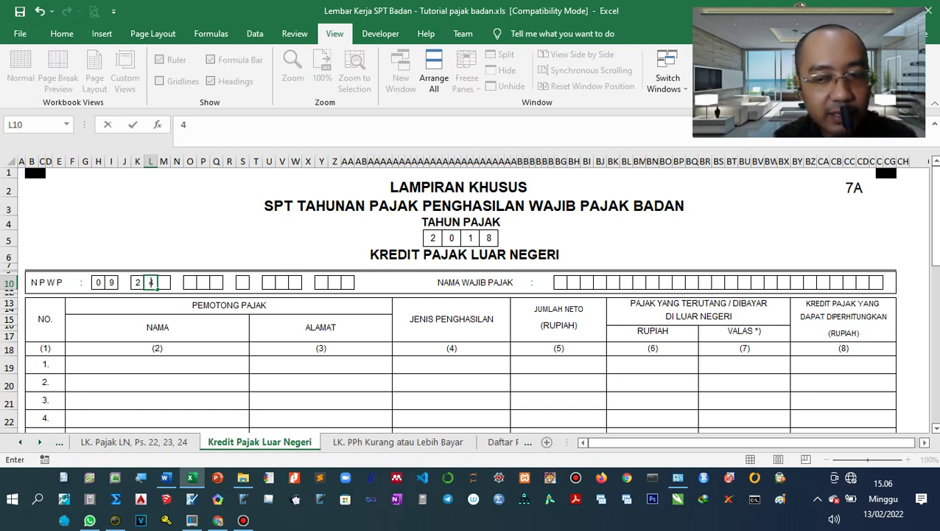
{"action": "key", "text": "Tab"}
{"action": "key", "text": "Tab"}
{"action": "key", "text": "shift+Tab"}
{"action": "key", "text": "shift+Tab"}
{"action": "key", "text": "Delete"}
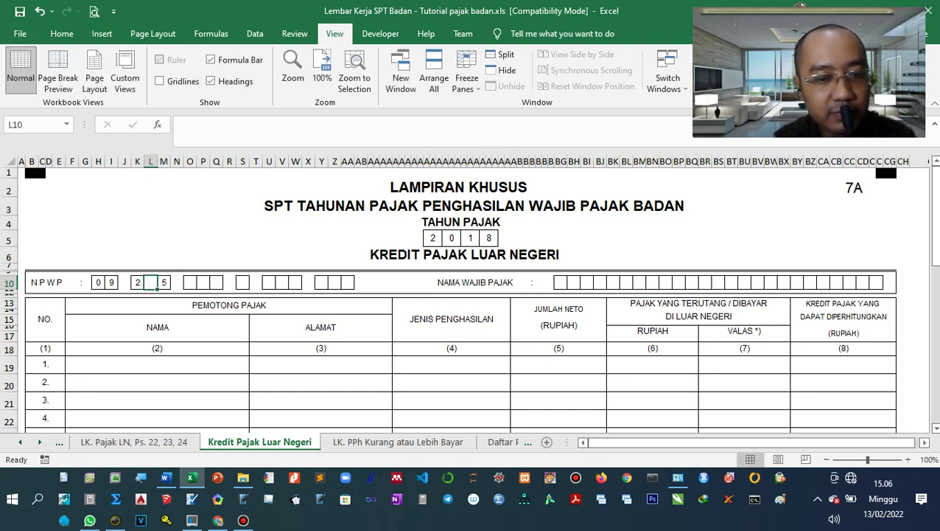
{"action": "key", "text": "Tab"}
{"action": "key", "text": "Tab"}
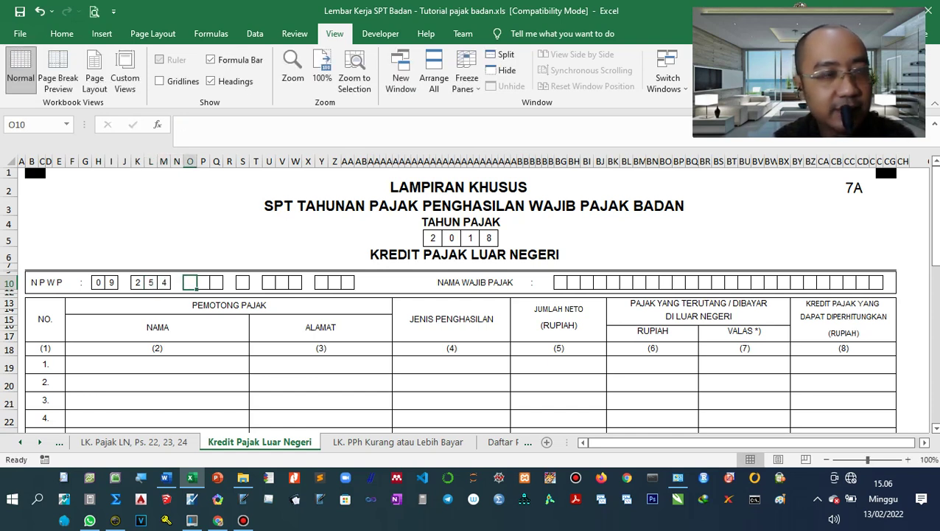
{"action": "key", "text": "Tab"}
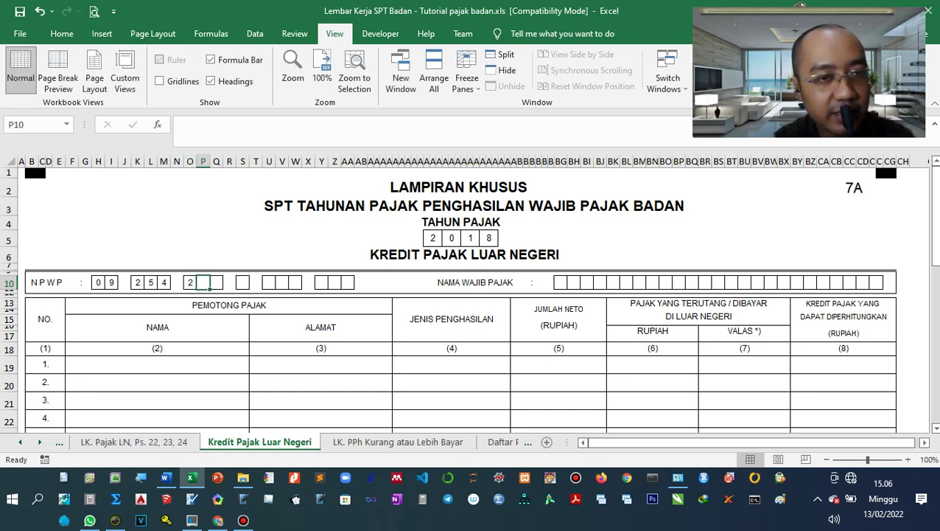
{"action": "key", "text": "Tab"}
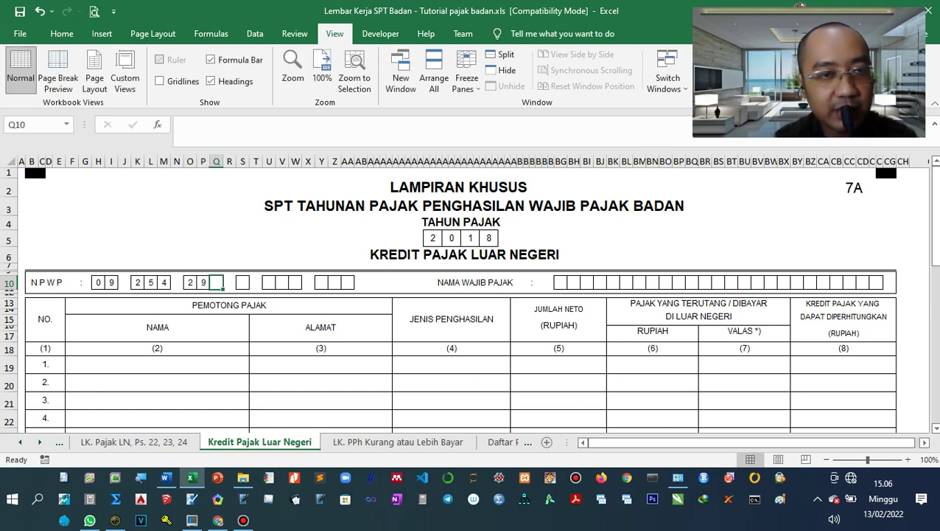
{"action": "key", "text": "Tab"}
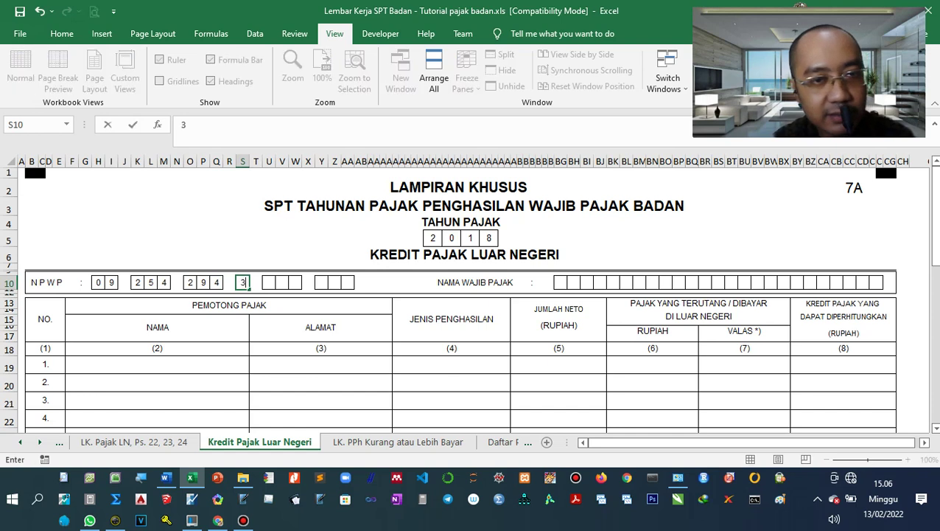
{"action": "key", "text": "Tab"}
{"action": "key", "text": "Tab"}
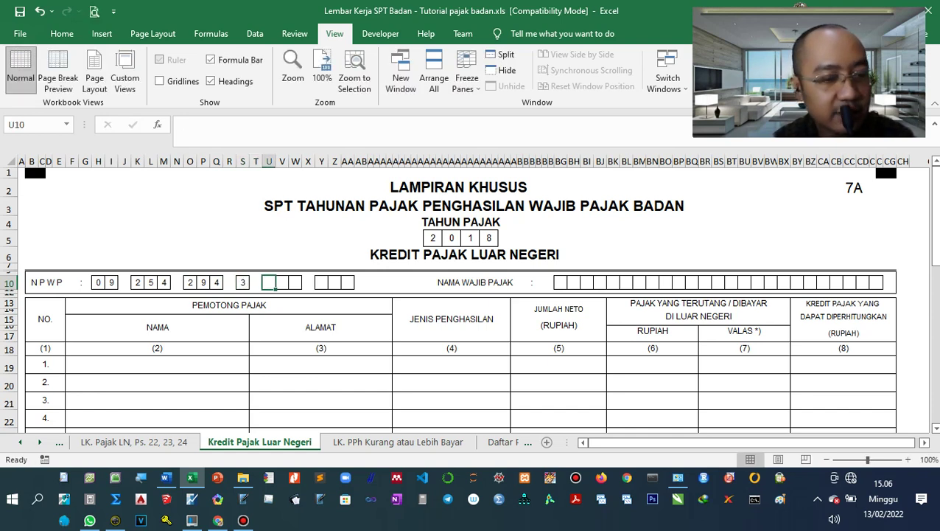
{"action": "key", "text": "Tab"}
{"action": "key", "text": "Tab"}
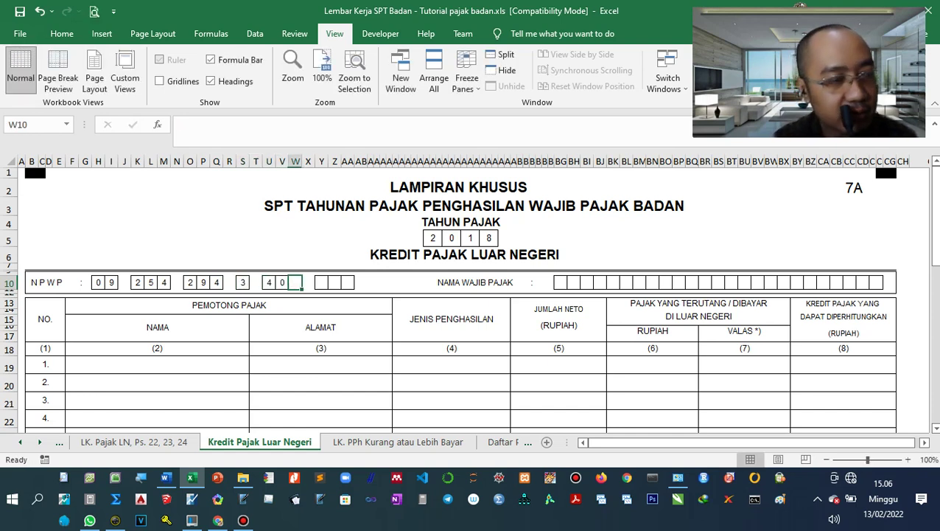
{"action": "left_click", "coordinate": [435, 282]}
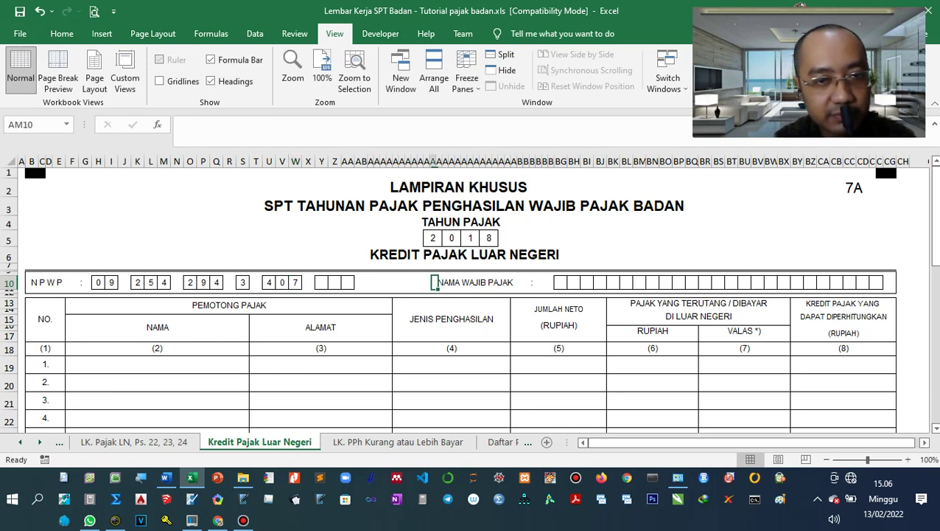
{"action": "key", "text": "Left"}
{"action": "key", "text": "Left"}
{"action": "key", "text": "Left"}
{"action": "key", "text": "Left"}
{"action": "key", "text": "Left"}
{"action": "key", "text": "Left"}
{"action": "key", "text": "Left"}
{"action": "key", "text": "Left"}
{"action": "key", "text": "Left"}
{"action": "key", "text": "Left"}
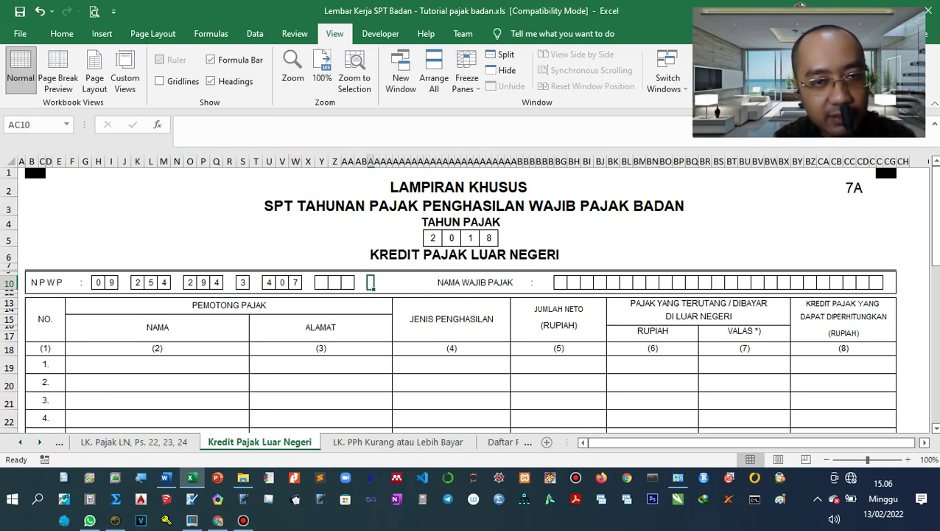
{"action": "key", "text": "Left"}
{"action": "key", "text": "Left"}
{"action": "key", "text": "Left"}
{"action": "key", "text": "Left"}
{"action": "type", "text": "0"}
{"action": "key", "text": "Tab"}
{"action": "type", "text": "0"}
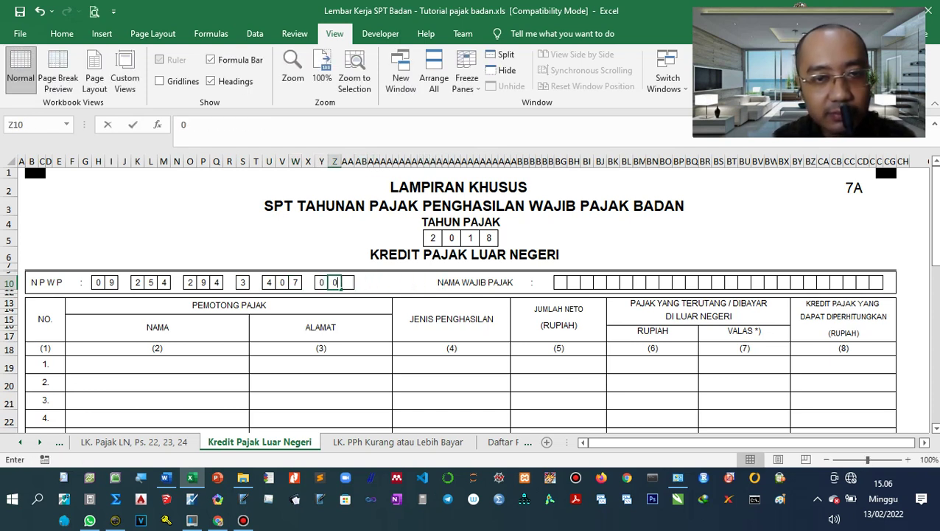
{"action": "key", "text": "Tab"}
{"action": "type", "text": "0"}
{"action": "key", "text": "Tab"}
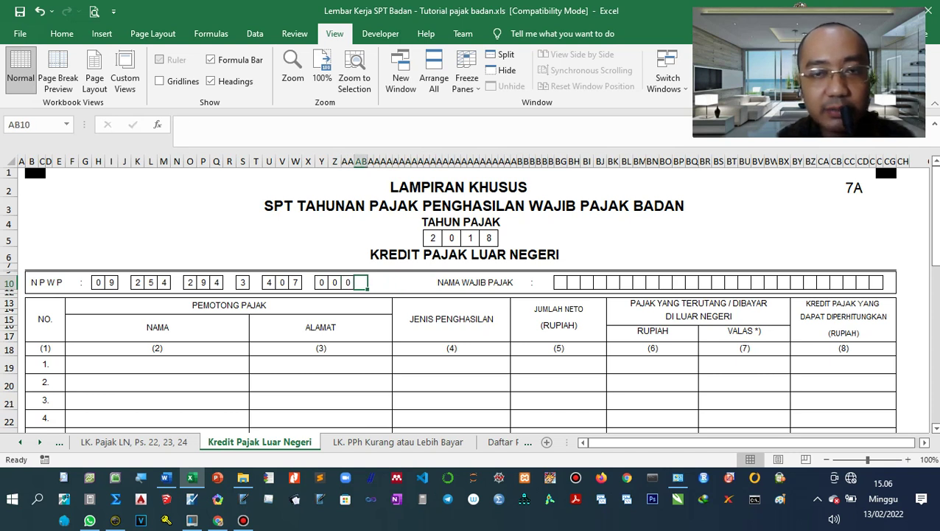
Type PT. MAJU JAYA into the NAMA WAJIB PAJAK boxes, one character per box.
{"action": "left_click", "coordinate": [560, 282]}
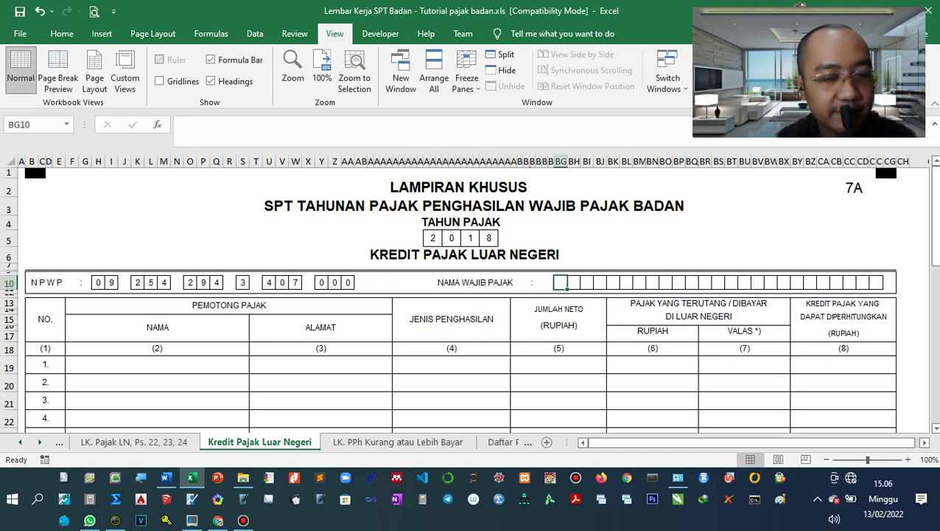
{"action": "type", "text": "P"}
{"action": "key", "text": "Tab"}
{"action": "type", "text": "T"}
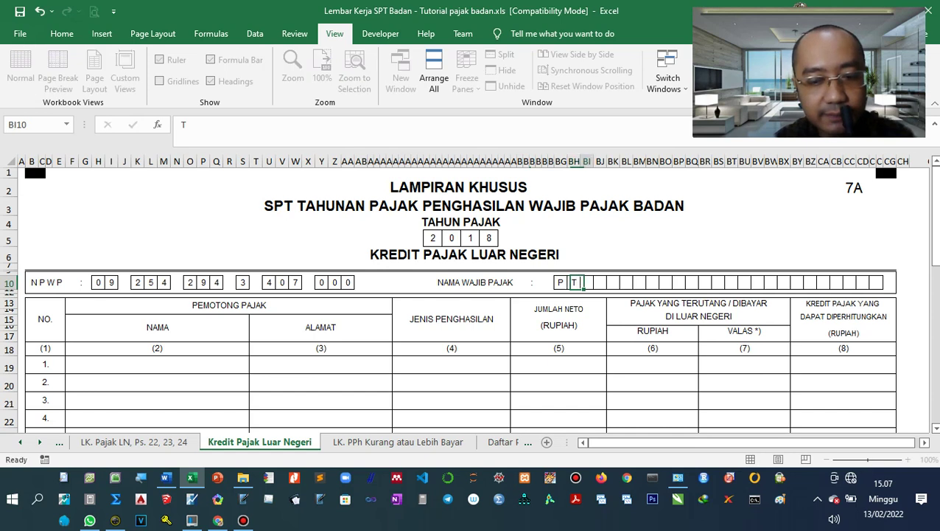
{"action": "key", "text": "Tab"}
{"action": "type", "text": "."}
{"action": "key", "text": "Tab"}
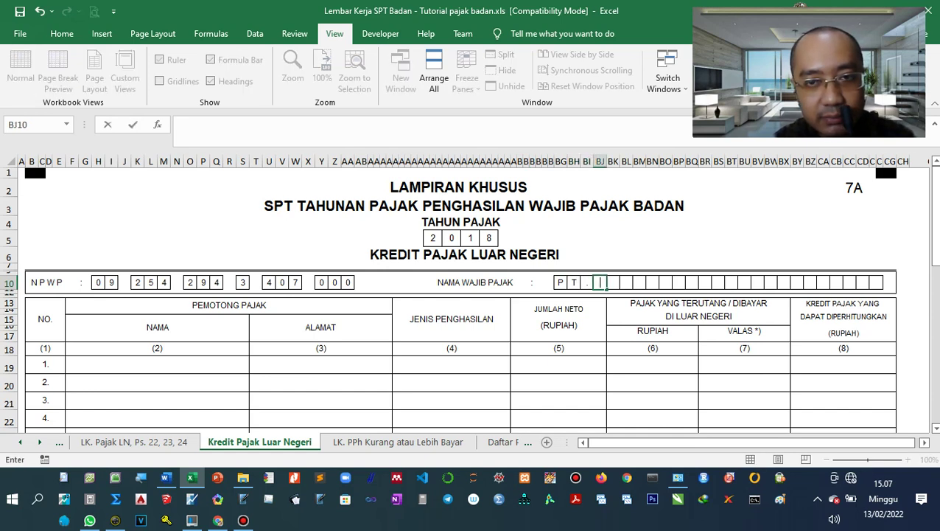
{"action": "type", "text": "M"}
{"action": "key", "text": "Tab"}
{"action": "type", "text": "A"}
{"action": "key", "text": "Tab"}
{"action": "type", "text": "J"}
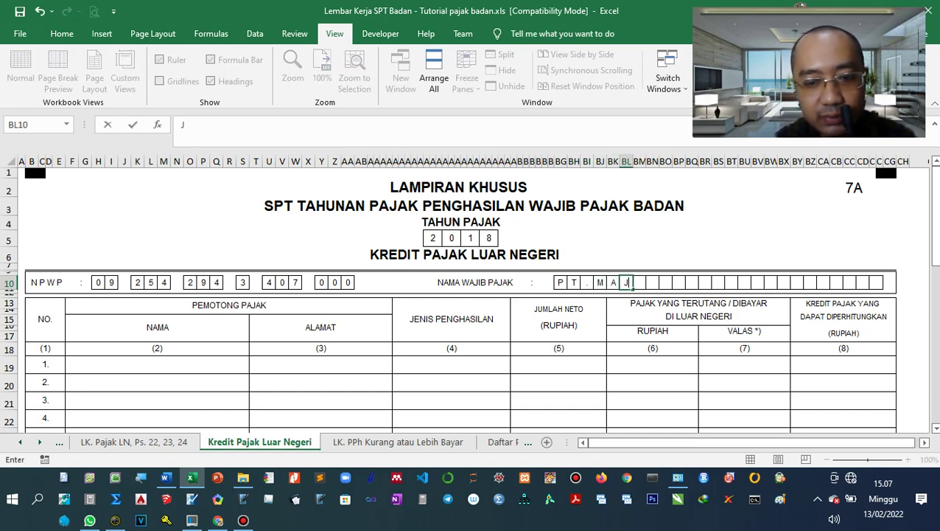
{"action": "key", "text": "Tab"}
{"action": "type", "text": "U"}
{"action": "key", "text": "Tab"}
{"action": "key", "text": "Tab"}
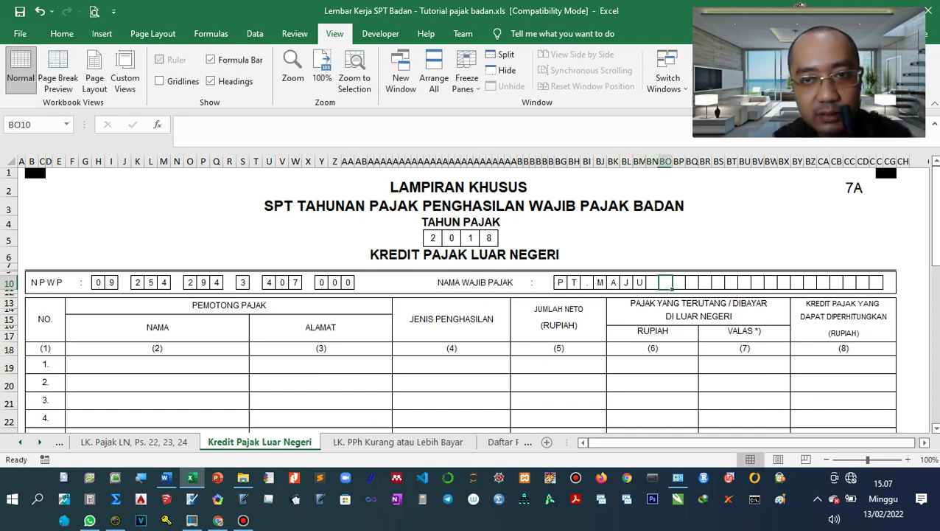
{"action": "type", "text": "J"}
{"action": "key", "text": "Tab"}
{"action": "type", "text": "A"}
{"action": "key", "text": "Tab"}
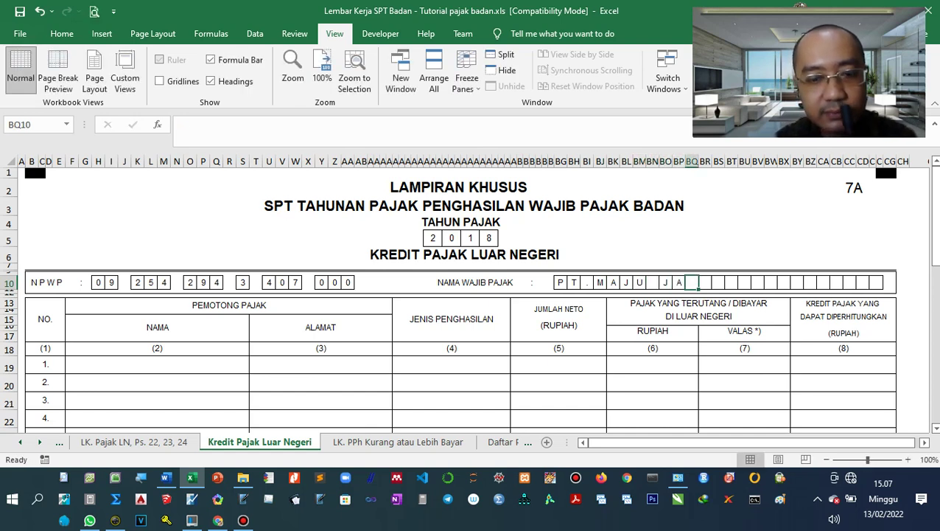
{"action": "type", "text": "Y"}
{"action": "key", "text": "Tab"}
{"action": "type", "text": "A"}
{"action": "key", "text": "Tab"}
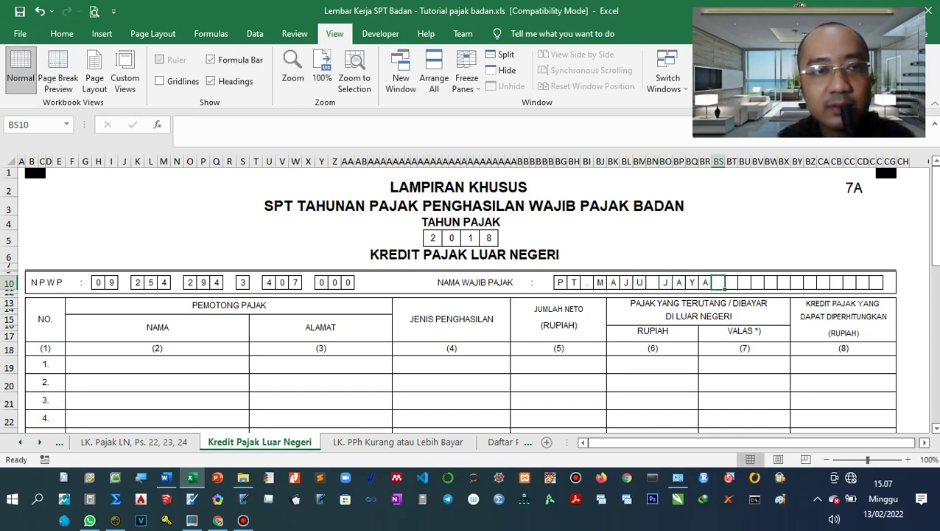
{"action": "left_click", "coordinate": [147, 349]}
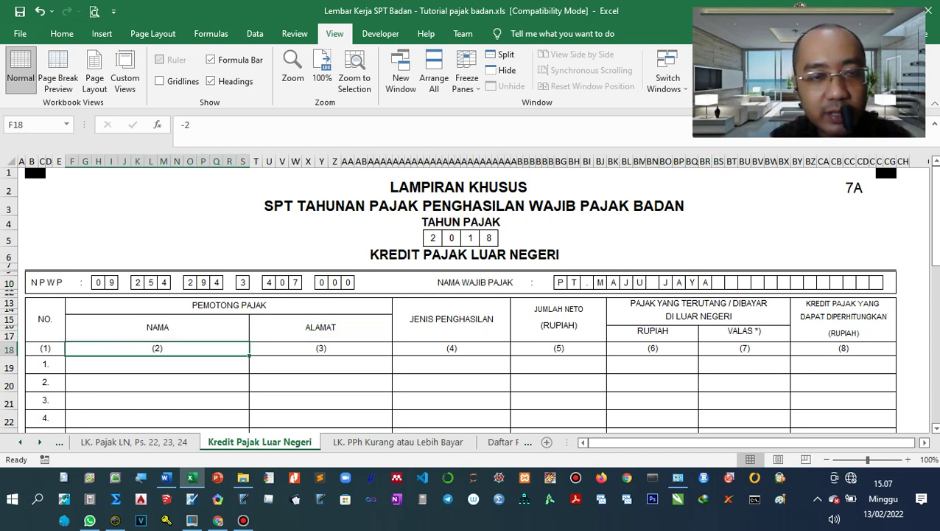
Enter Kanada as row 1's withholder name and address, checking the foreign tax calculation sheet.
{"action": "left_click", "coordinate": [157, 364]}
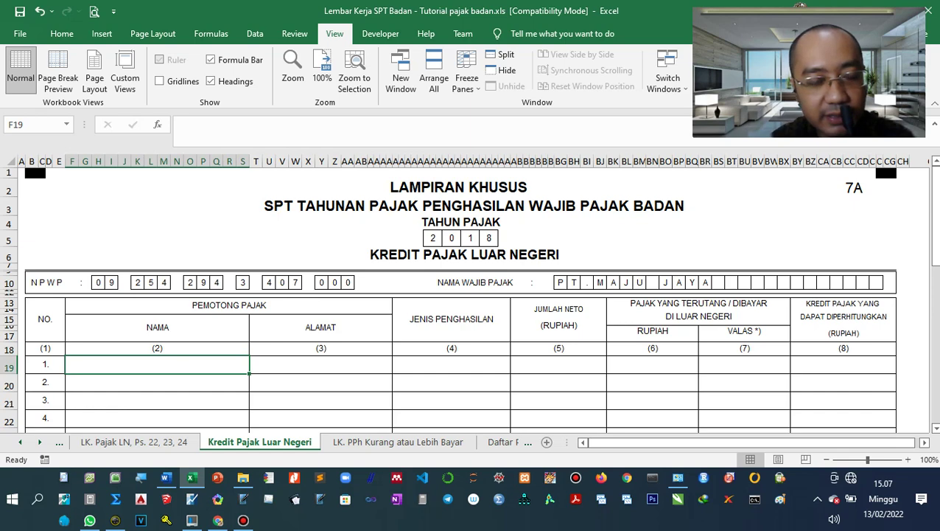
{"action": "scroll", "coordinate": [472, 298], "scroll_direction": "down", "scroll_amount": 1}
{"action": "scroll", "coordinate": [472, 297], "scroll_direction": "up", "scroll_amount": 1}
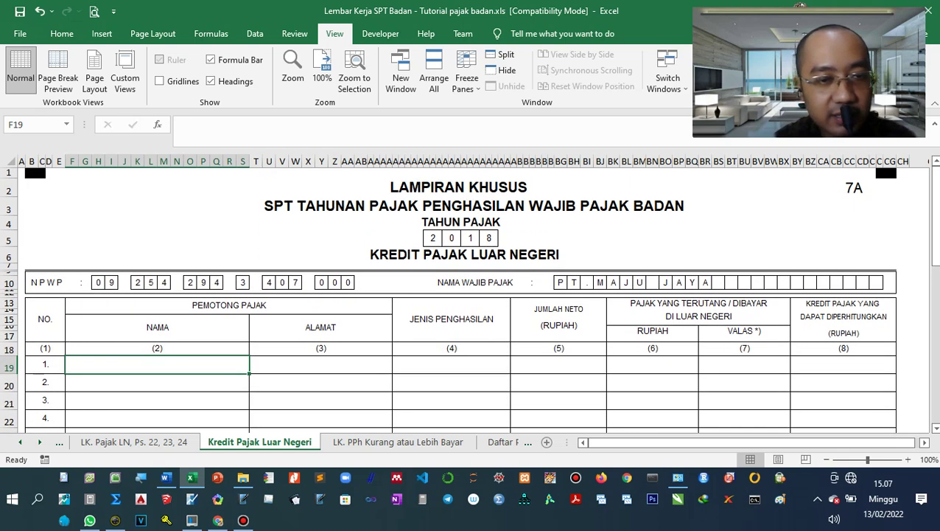
{"action": "key", "text": "ctrl+Page_Up"}
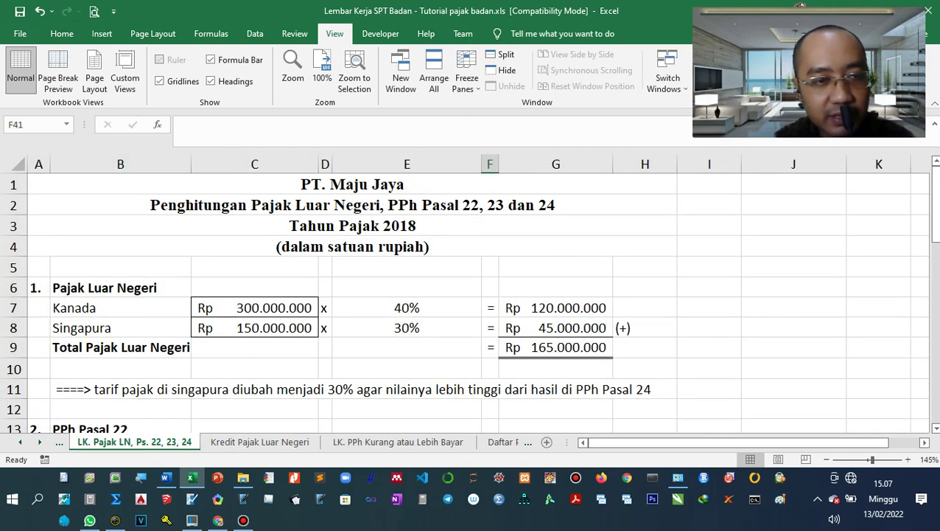
{"action": "key", "text": "ctrl+Page_Down"}
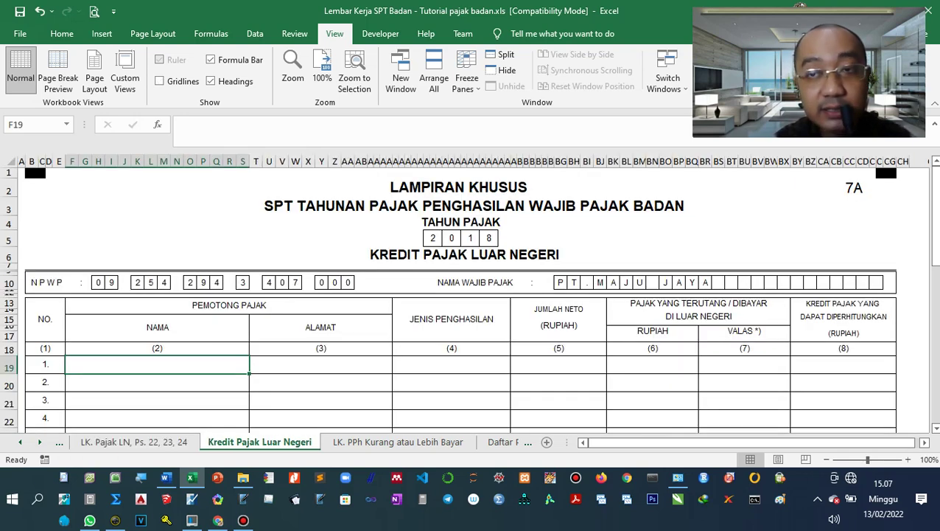
{"action": "type", "text": "kANA"}
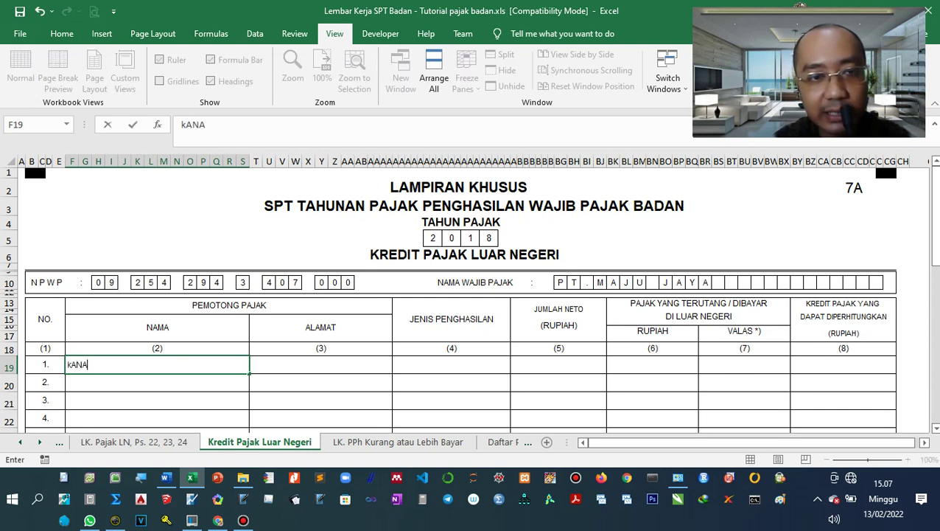
{"action": "key", "text": "BackSpace"}
{"action": "key", "text": "BackSpace"}
{"action": "key", "text": "BackSpace"}
{"action": "key", "text": "BackSpace"}
{"action": "type", "text": "Kan"}
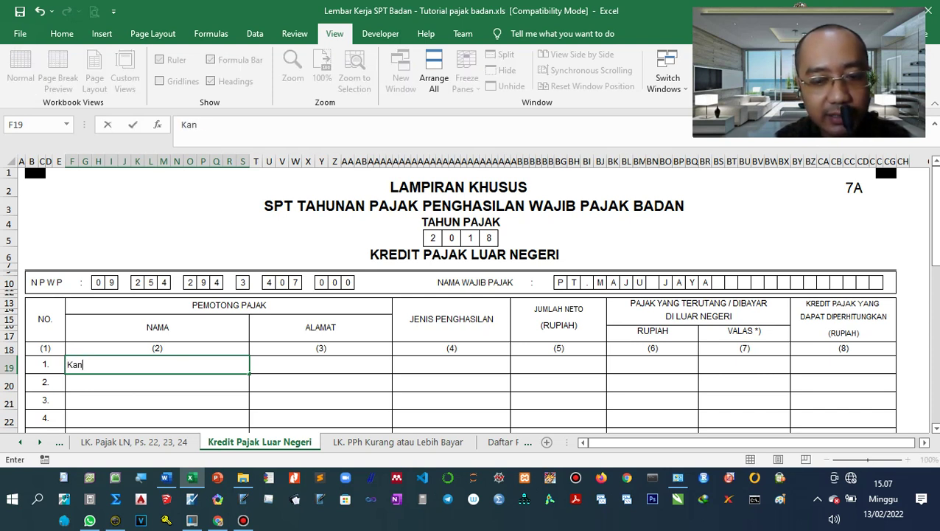
{"action": "type", "text": "ada"}
{"action": "key", "text": "Tab"}
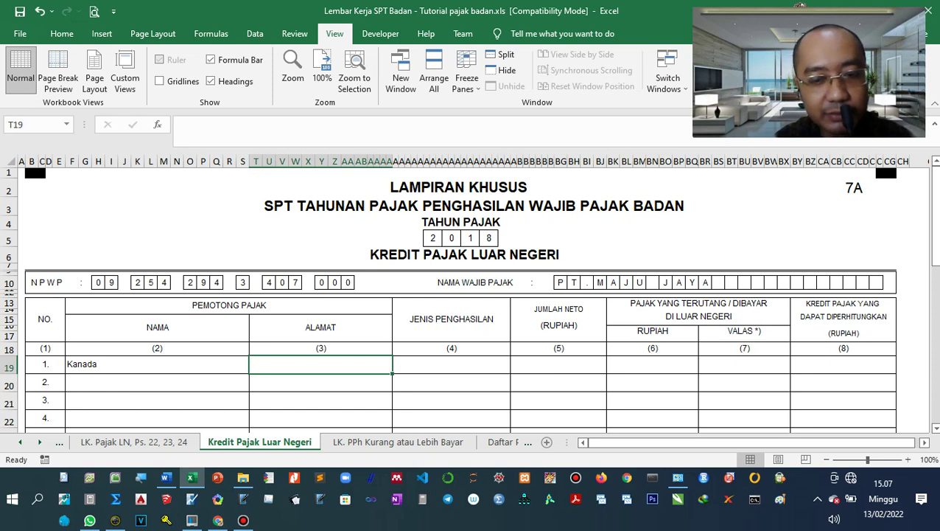
{"action": "type", "text": "Kanada"}
{"action": "key", "text": "Tab"}
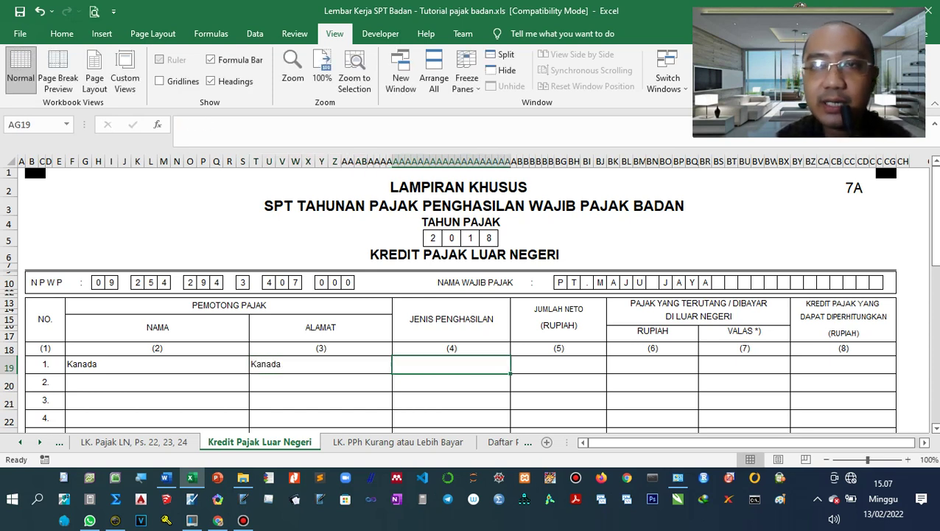
{"action": "key", "text": "ctrl+Page_Up"}
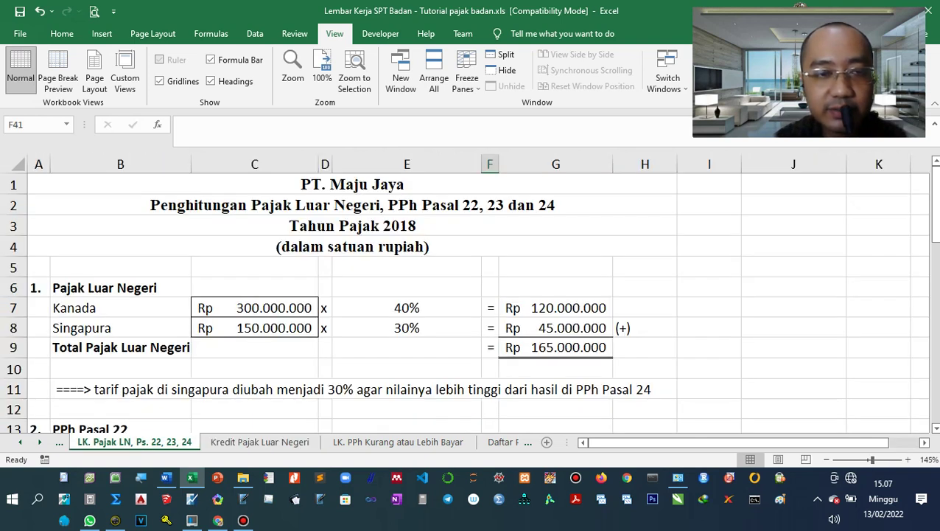
{"action": "key", "text": "ctrl+Page_Down"}
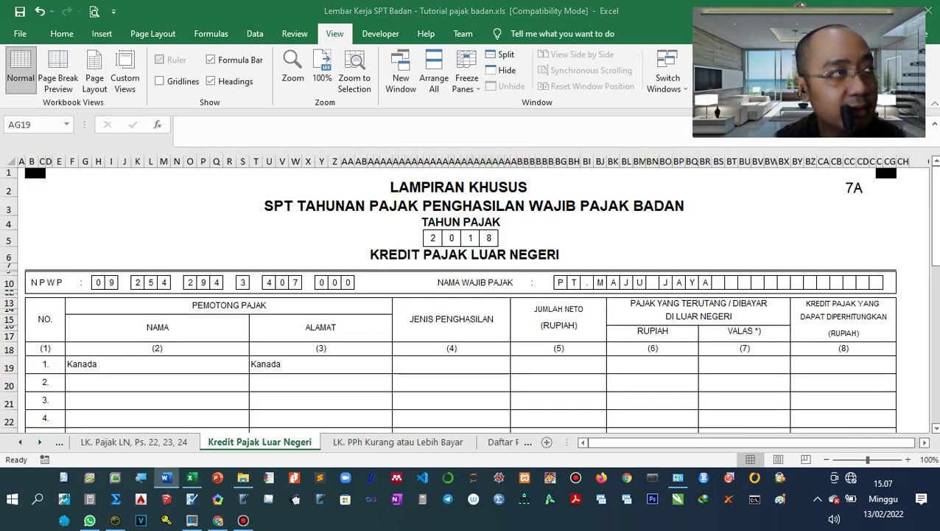
{"action": "key", "text": "alt+Tab"}
Maximize the Word case study and scroll to the 'Penghasilan dari luar negeri' figures.
{"action": "left_click", "coordinate": [589, 78]}
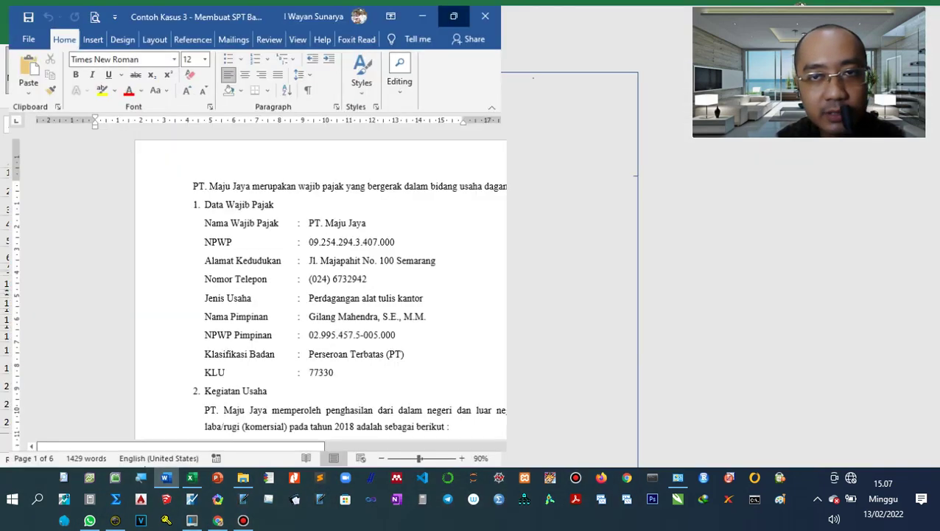
{"action": "scroll", "coordinate": [472, 288], "scroll_direction": "down", "scroll_amount": 10}
{"action": "scroll", "coordinate": [472, 287], "scroll_direction": "down", "scroll_amount": 9}
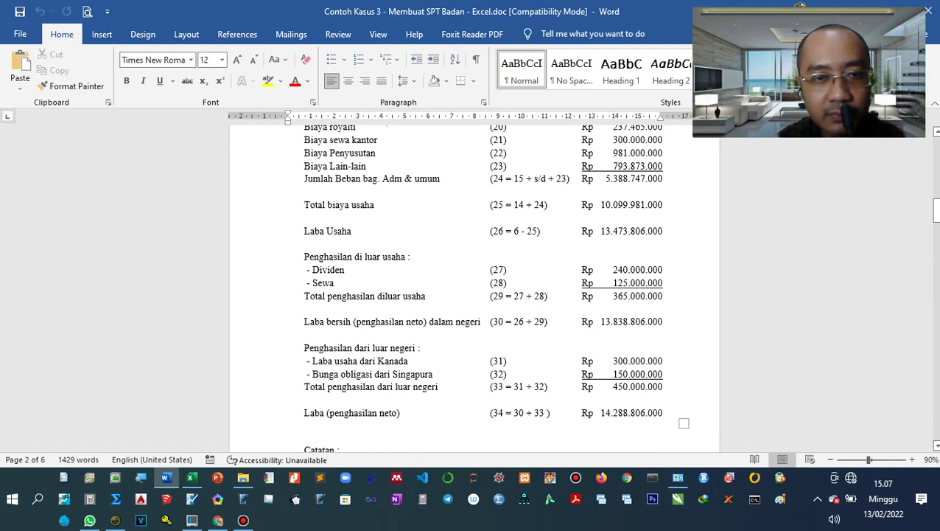
{"action": "scroll", "coordinate": [471, 288], "scroll_direction": "down", "scroll_amount": 3}
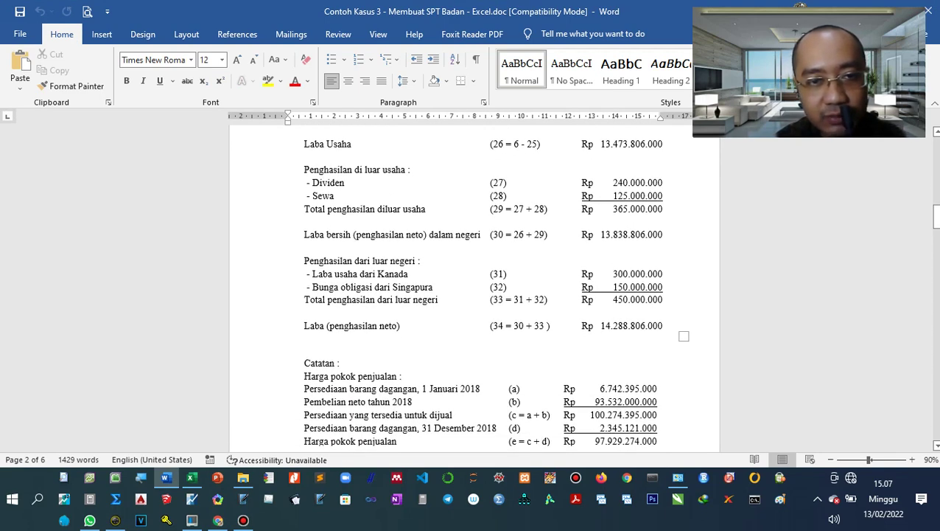
{"action": "key", "text": "alt+Tab"}
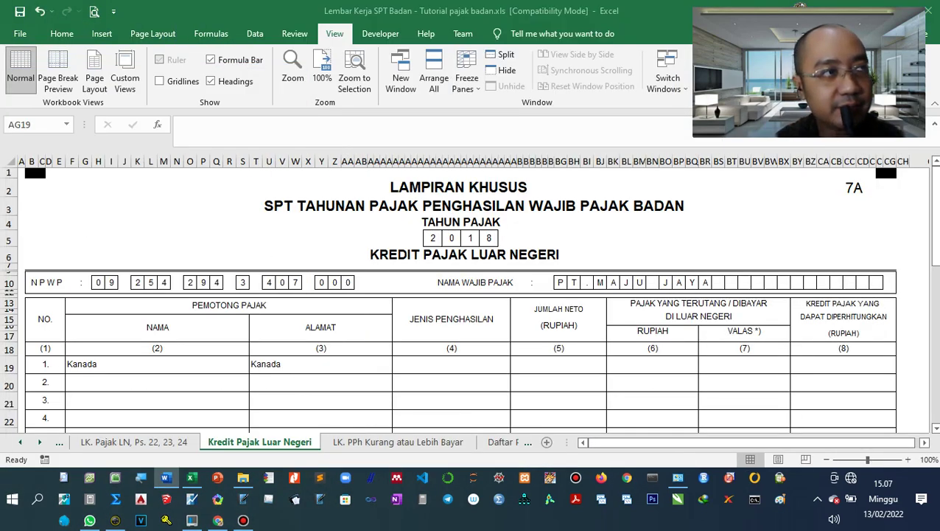
Set row 1 income type to Laba Usaha and link net income 300.000.000 from the calculation sheet.
{"action": "left_click", "coordinate": [451, 364]}
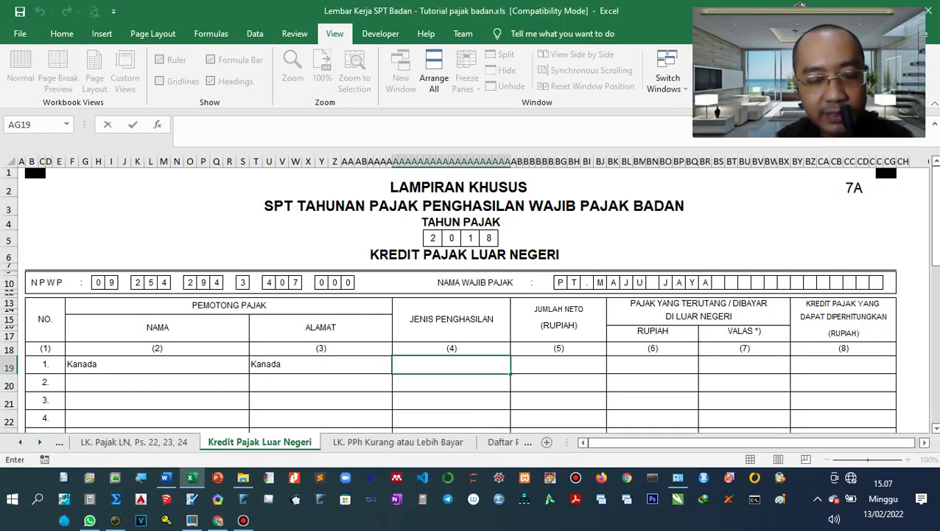
{"action": "type", "text": "Laba Usah"}
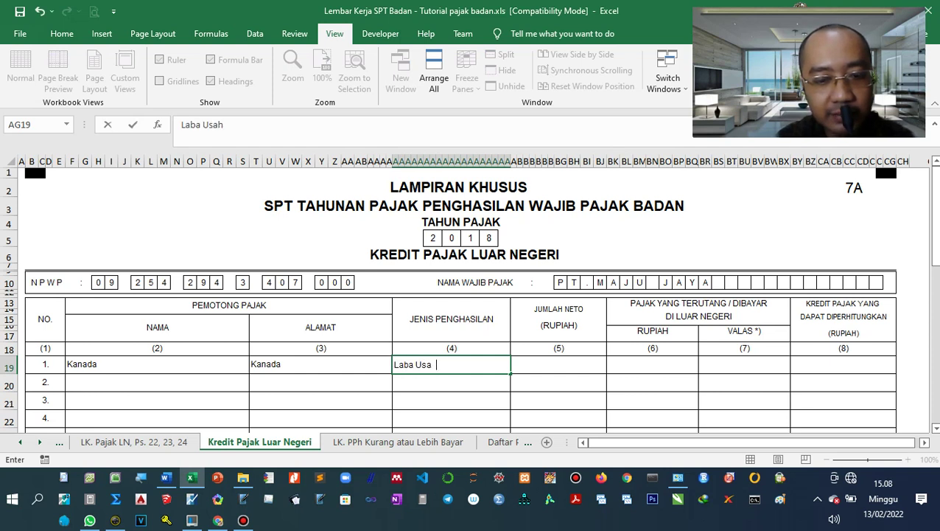
{"action": "type", "text": "a"}
{"action": "key", "text": "Tab"}
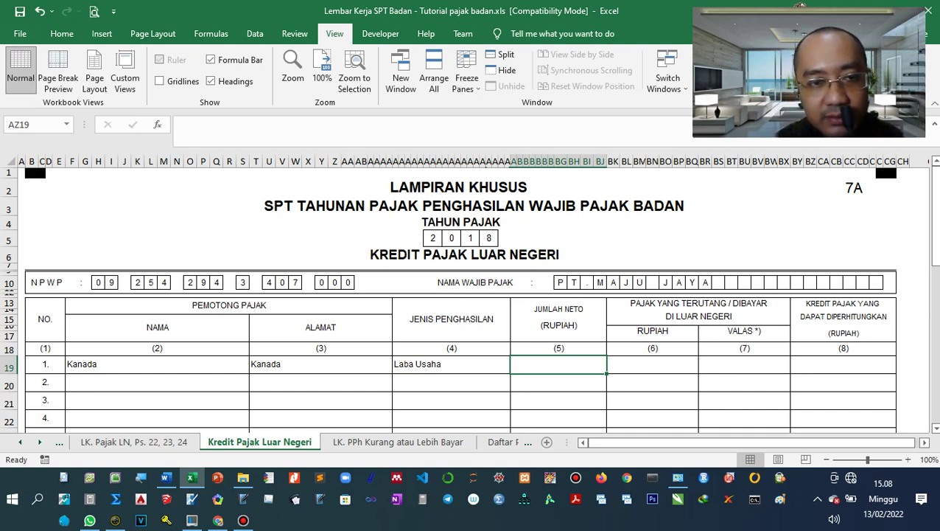
{"action": "key", "text": "ctrl+Page_Up"}
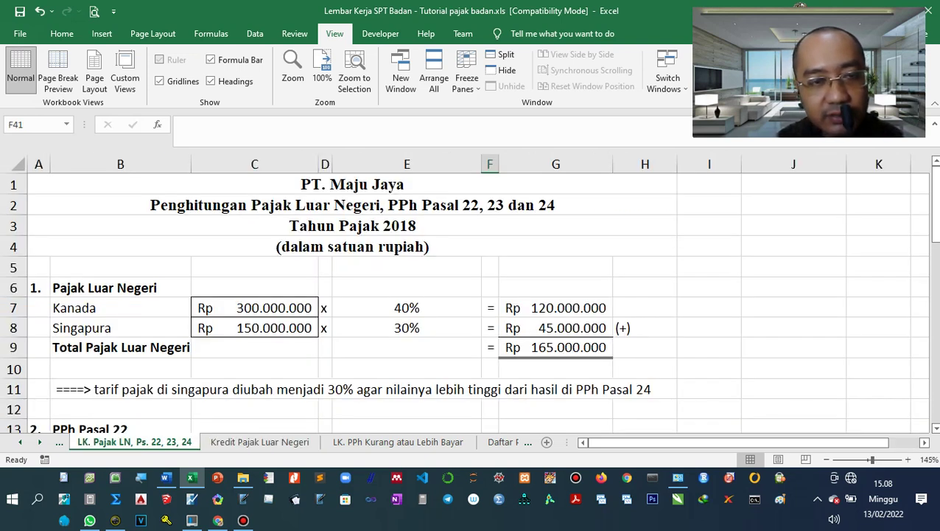
{"action": "key", "text": "ctrl+Page_Down"}
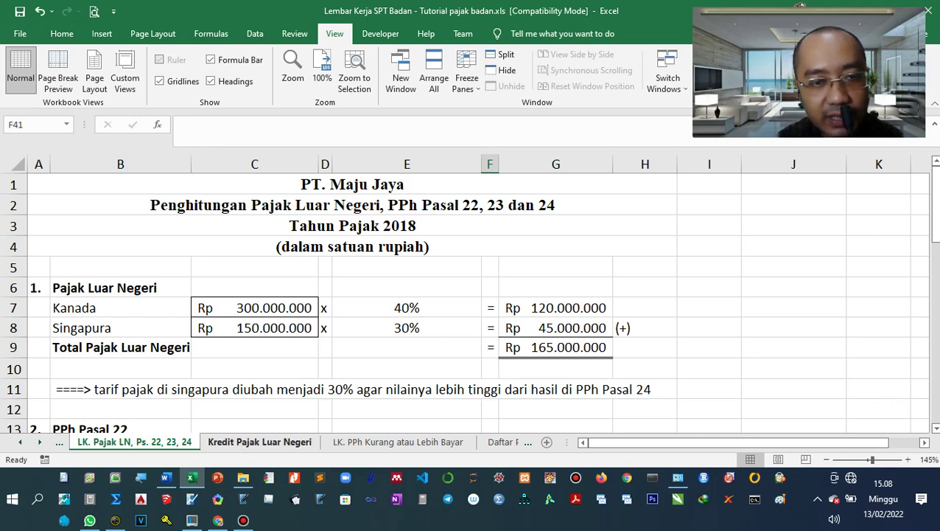
{"action": "type", "text": "="}
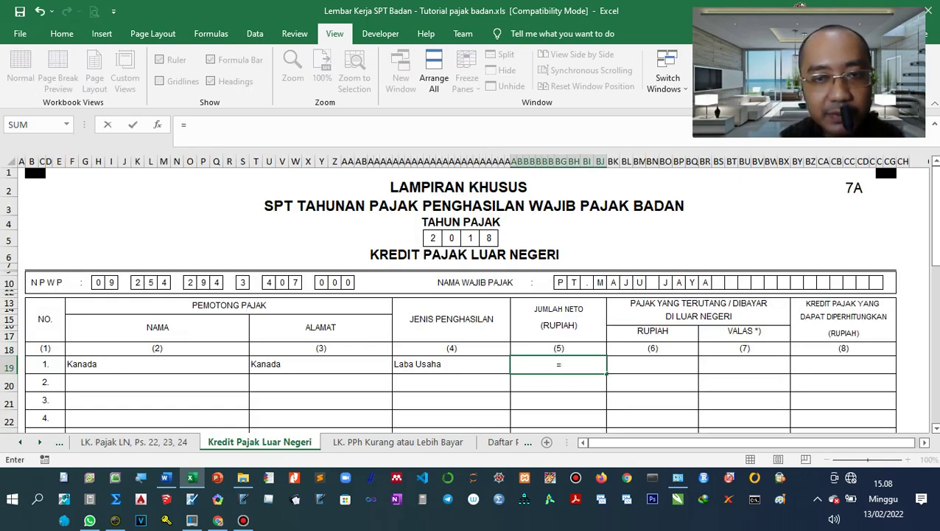
{"action": "key", "text": "ctrl+Page_Up"}
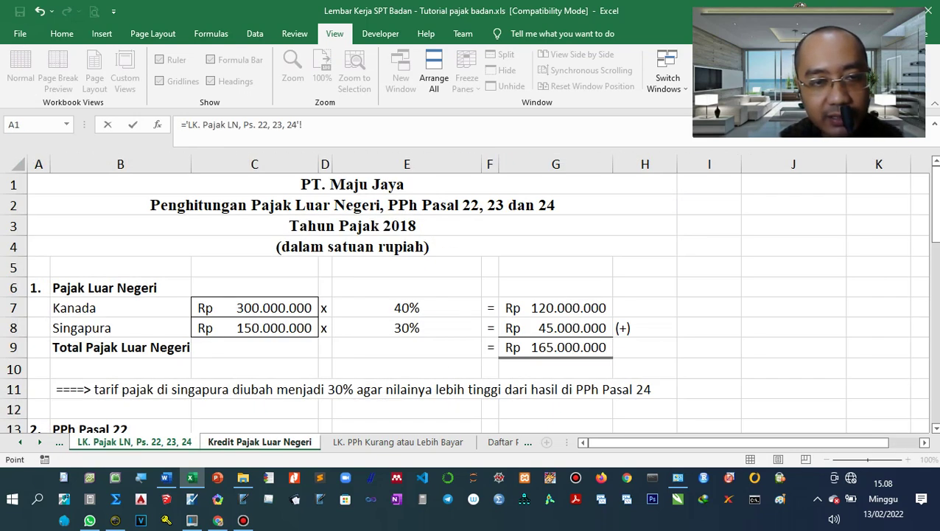
{"action": "left_click", "coordinate": [254, 307]}
{"action": "key", "text": "ctrl+Page_Down"}
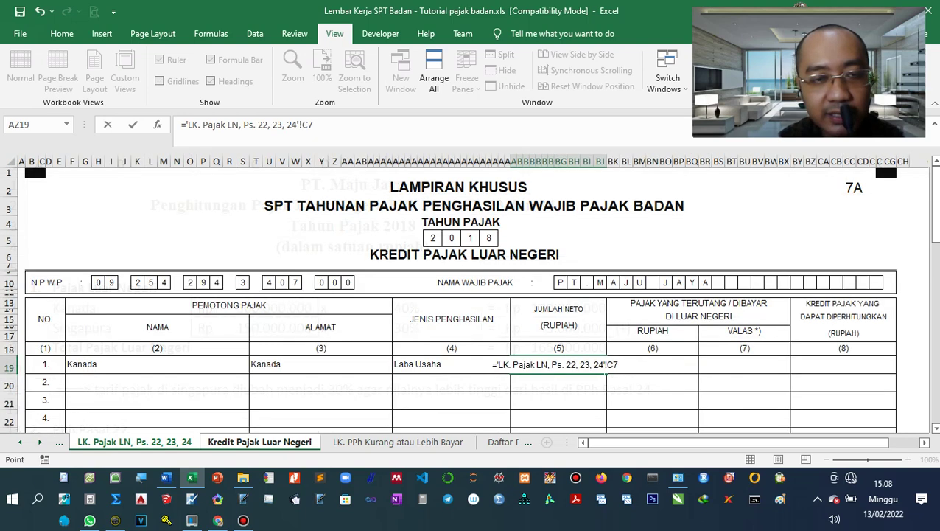
{"action": "key", "text": "Return"}
{"action": "key", "text": "Right"}
{"action": "key", "text": "Up"}
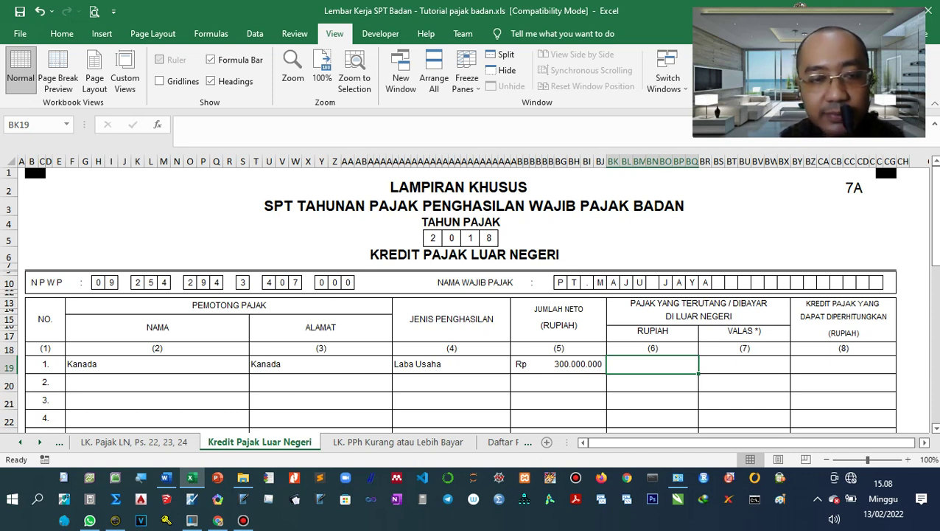
Link Kanada's foreign tax of Rp 120.000.000 from G7 on the LK. Pajak LN sheet.
{"action": "type", "text": "="}
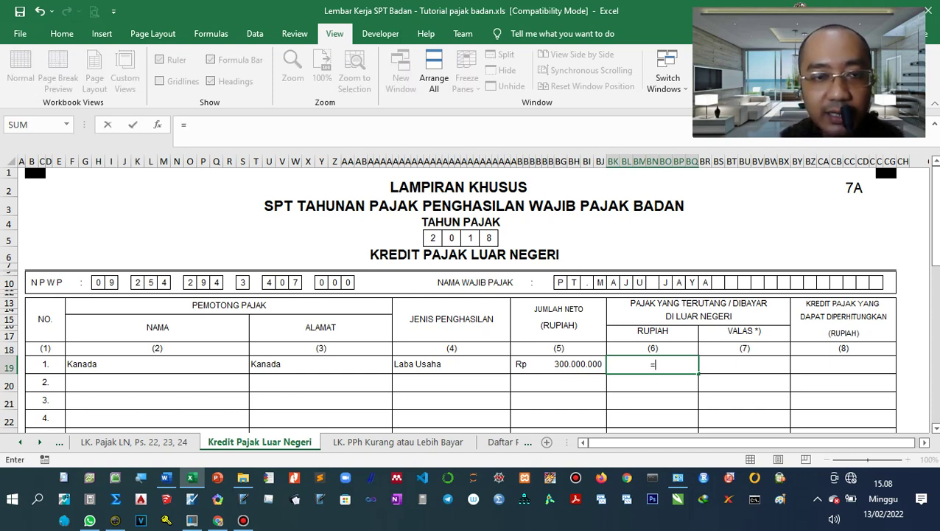
{"action": "key", "text": "ctrl+Page_Up"}
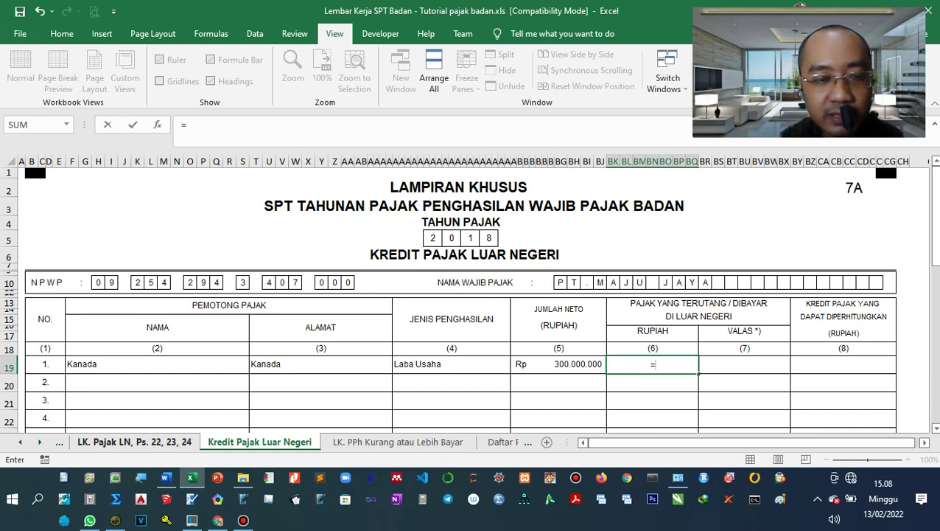
{"action": "key", "text": "ctrl+Page_Up"}
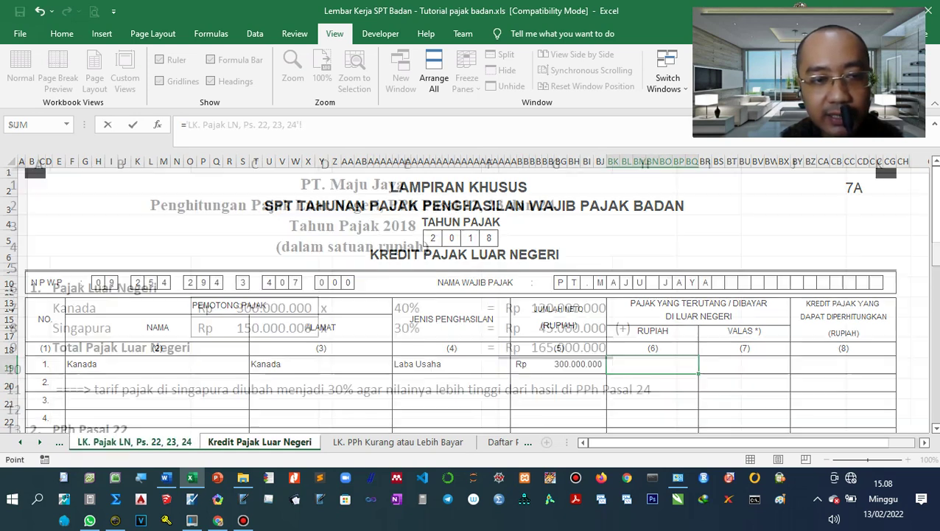
{"action": "left_click", "coordinate": [555, 308]}
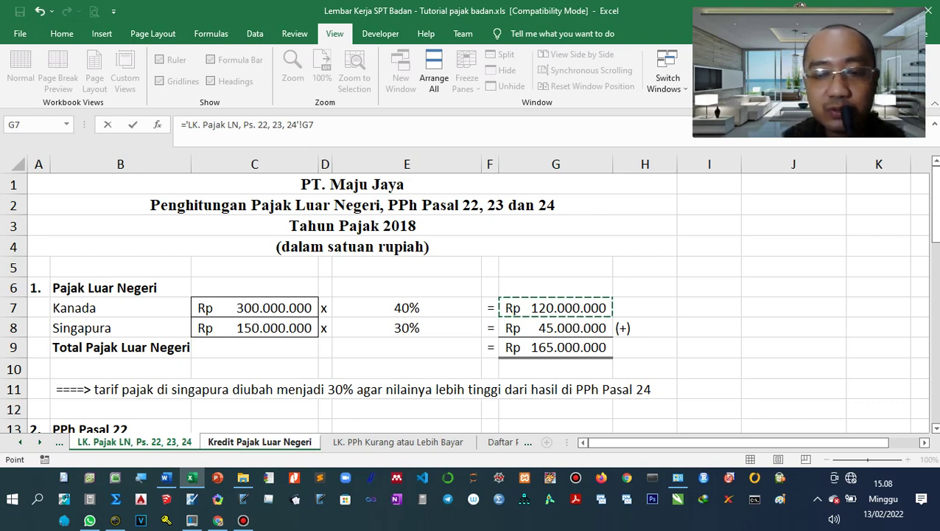
{"action": "key", "text": "Return"}
{"action": "key", "text": "Up"}
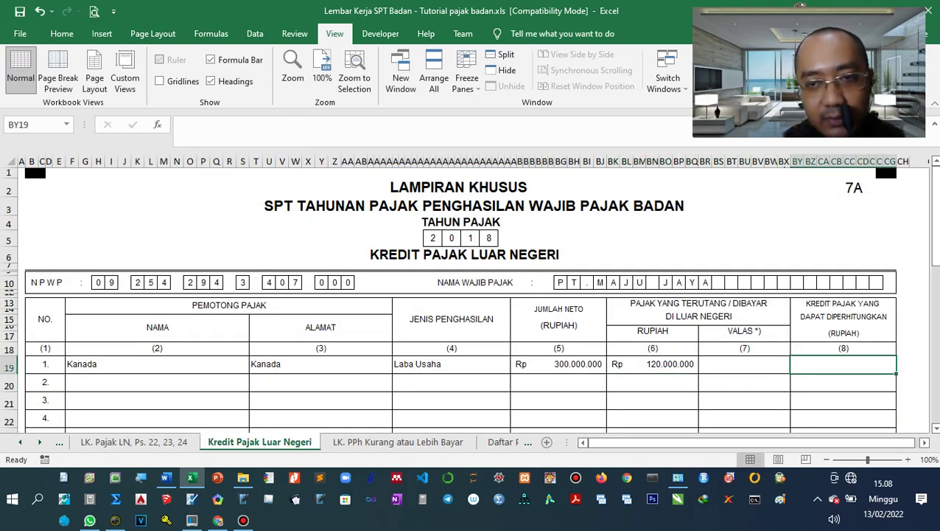
Enter =BK19/12000 in Kanada's foreign currency cell to show $ 10.000,00.
{"action": "key", "text": "Left"}
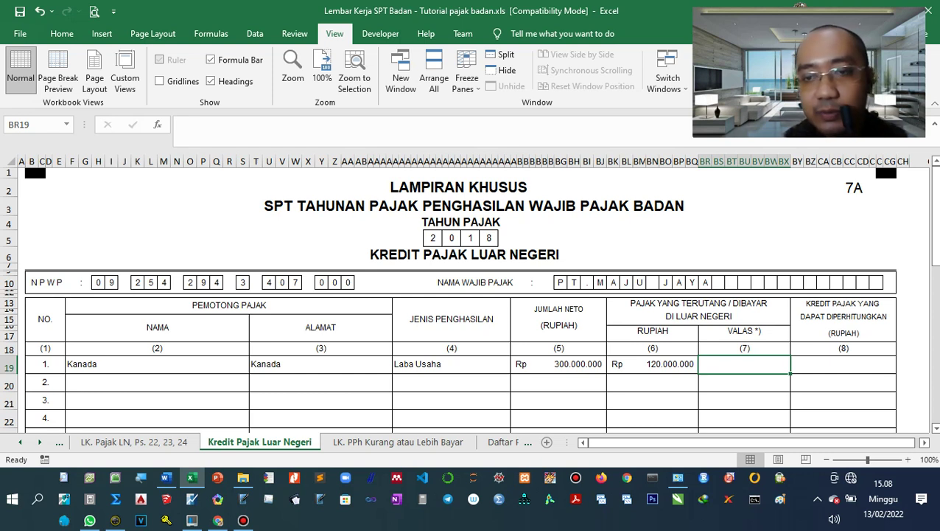
{"action": "type", "text": "="}
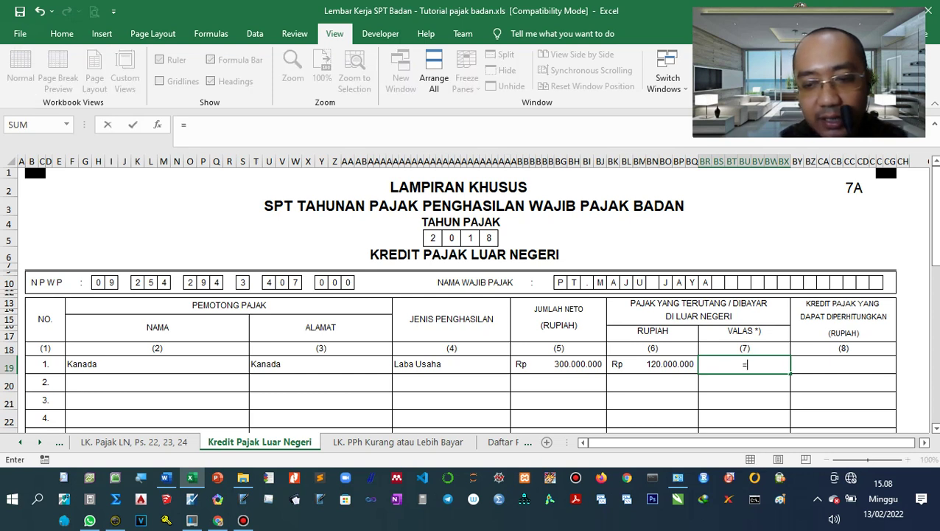
{"action": "key", "text": "Left"}
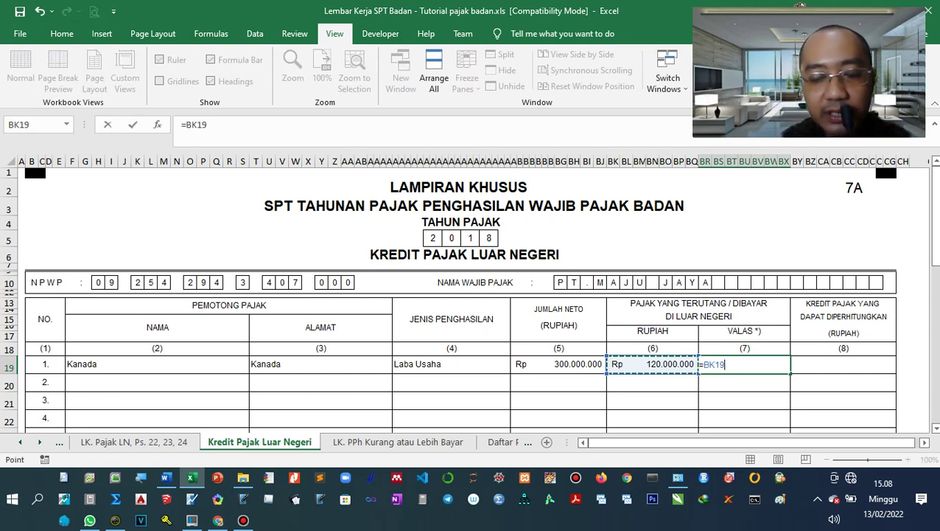
{"action": "type", "text": "/12000"}
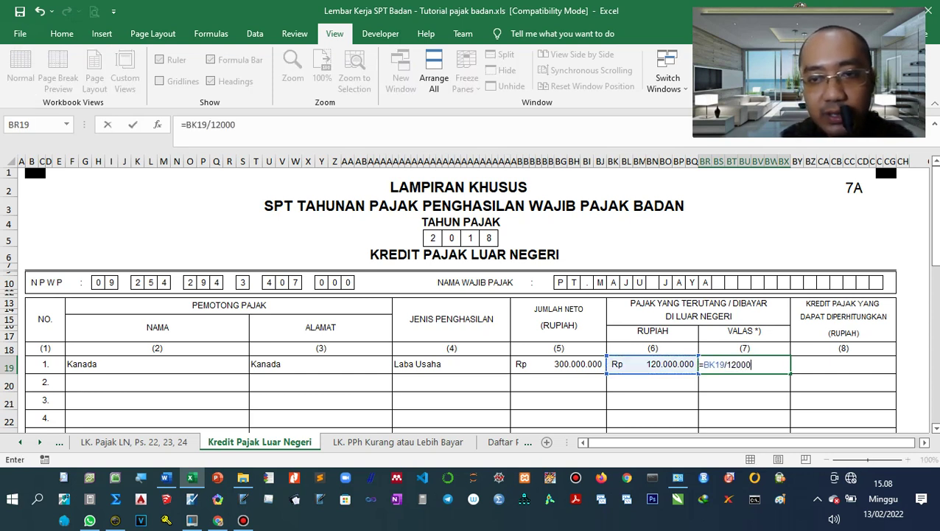
{"action": "key", "text": "Return"}
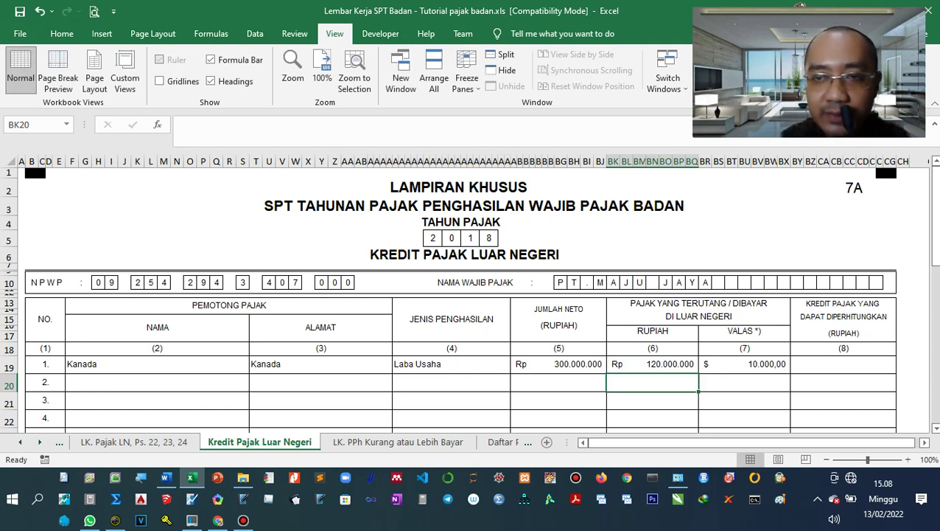
Set Kanada's creditable tax credit to 75.000.000, replacing the #VALUE! linked formula.
{"action": "left_click", "coordinate": [843, 364]}
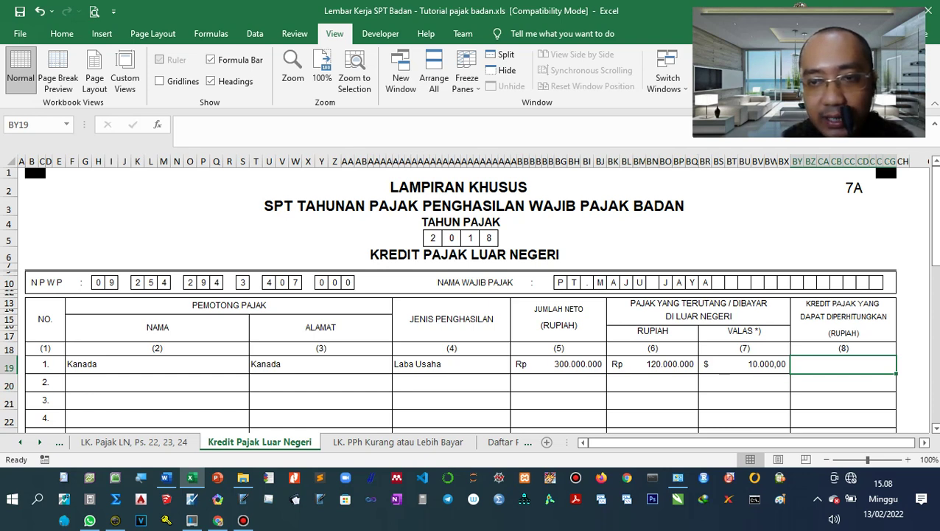
{"action": "type", "text": "="}
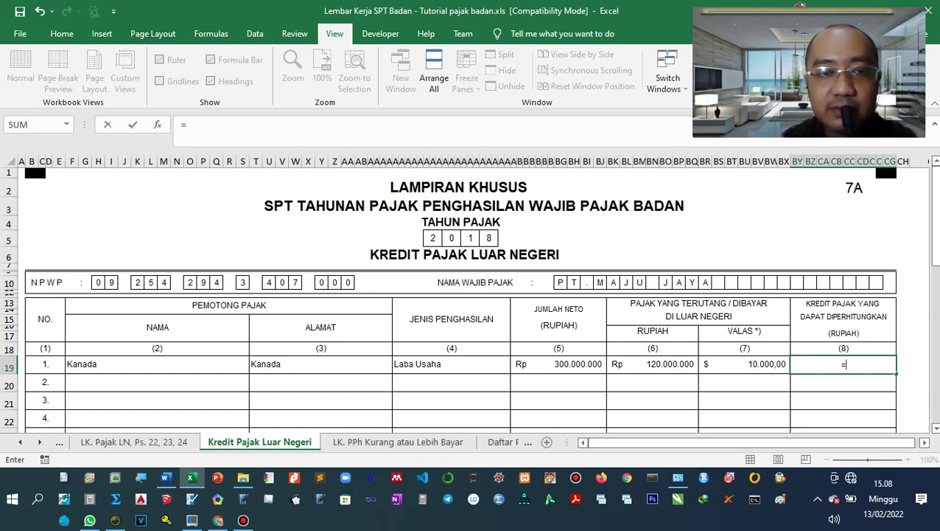
{"action": "key", "text": "ctrl+Page_Up"}
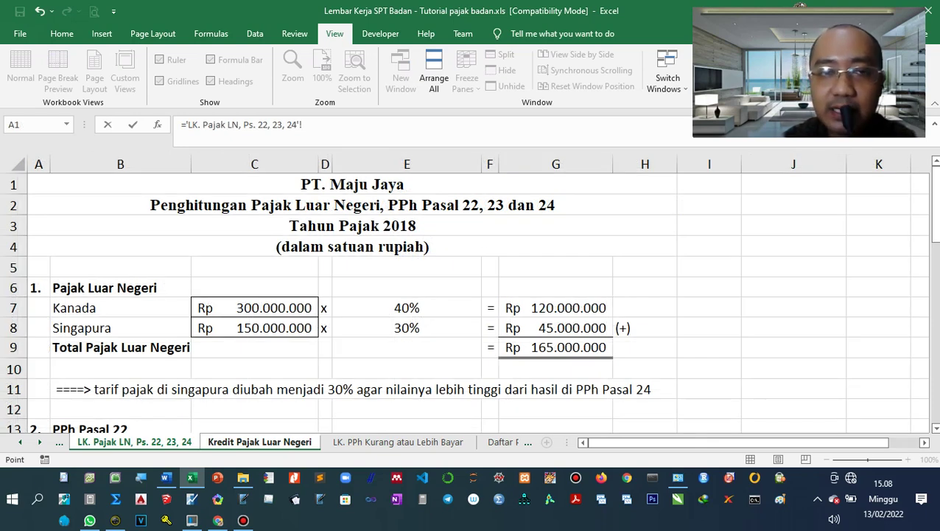
{"action": "scroll", "coordinate": [841, 347], "scroll_direction": "down", "scroll_amount": 10}
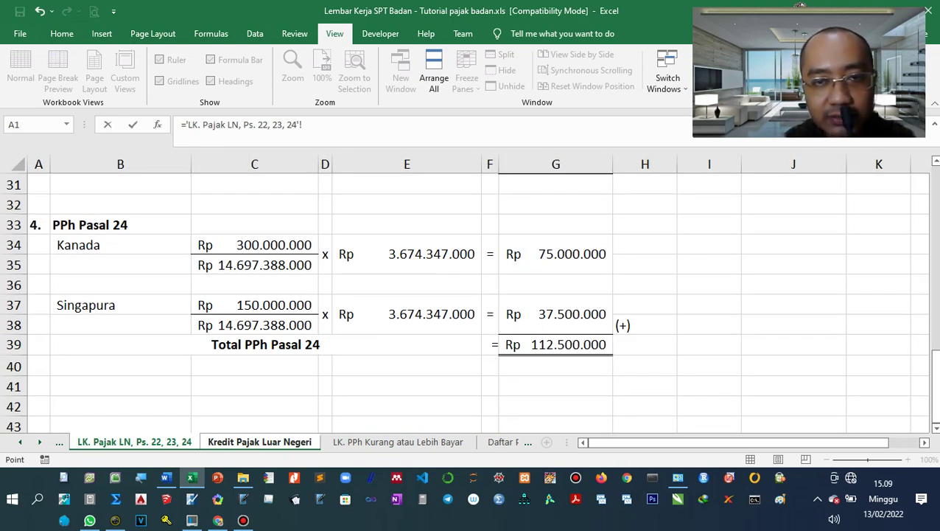
{"action": "left_click", "coordinate": [555, 253]}
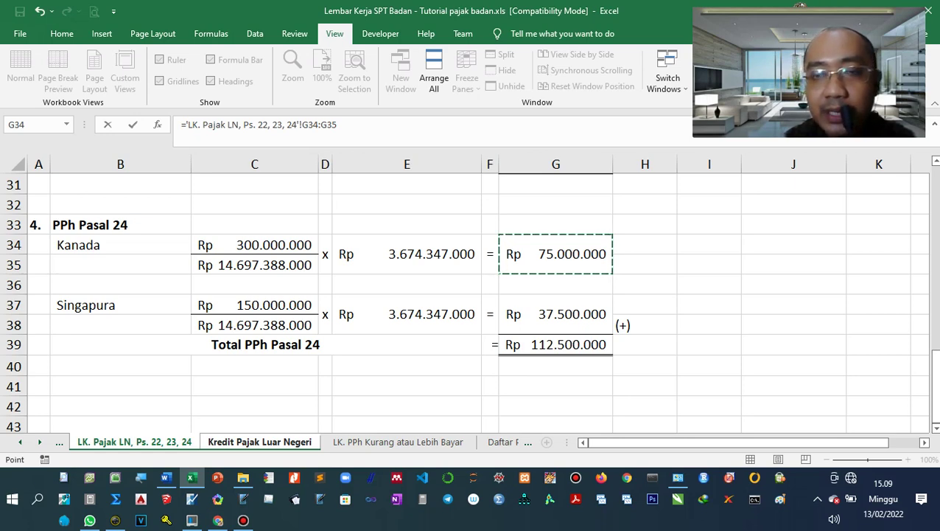
{"action": "key", "text": "Return"}
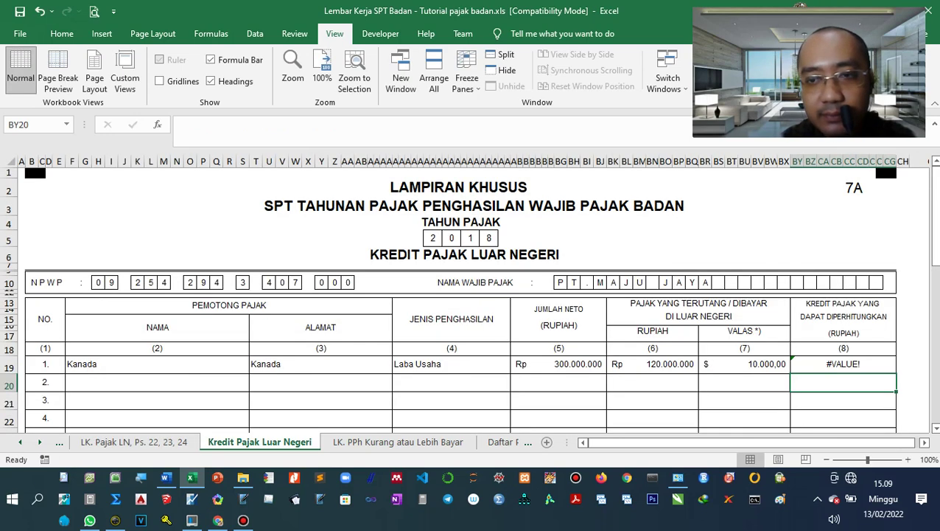
{"action": "left_click", "coordinate": [843, 363]}
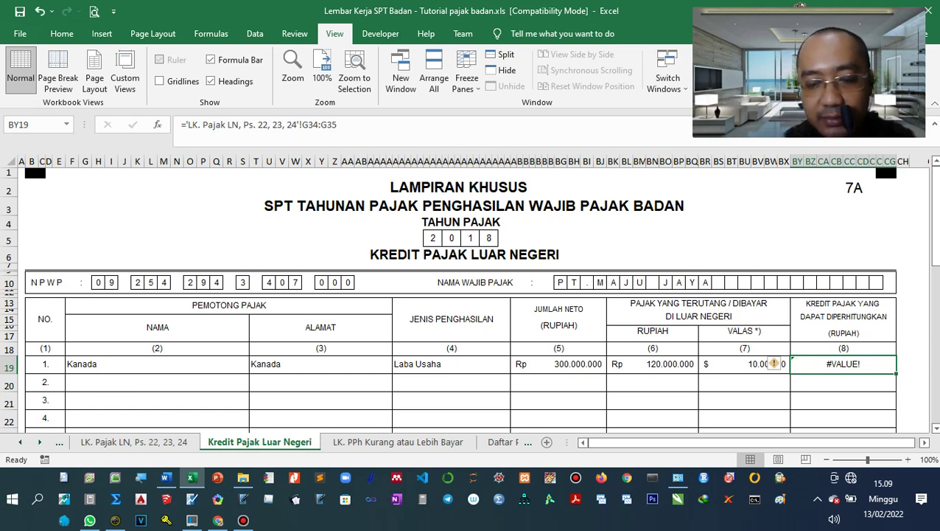
{"action": "type", "text": "75.000."}
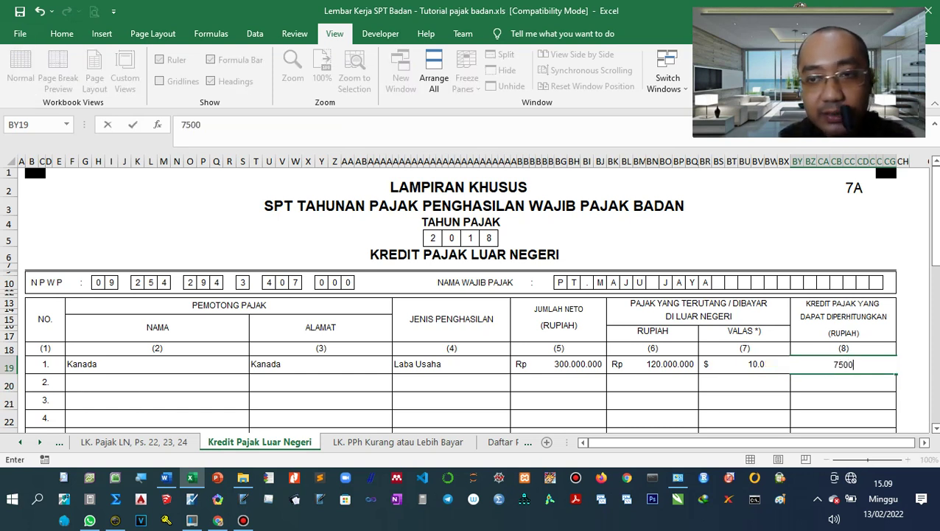
{"action": "type", "text": "0000"}
{"action": "key", "text": "Return"}
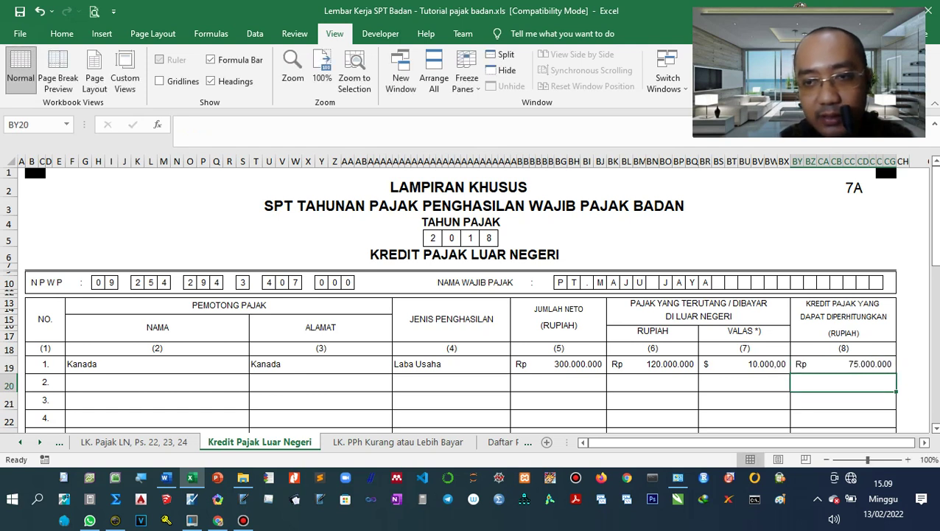
{"action": "left_click", "coordinate": [157, 382]}
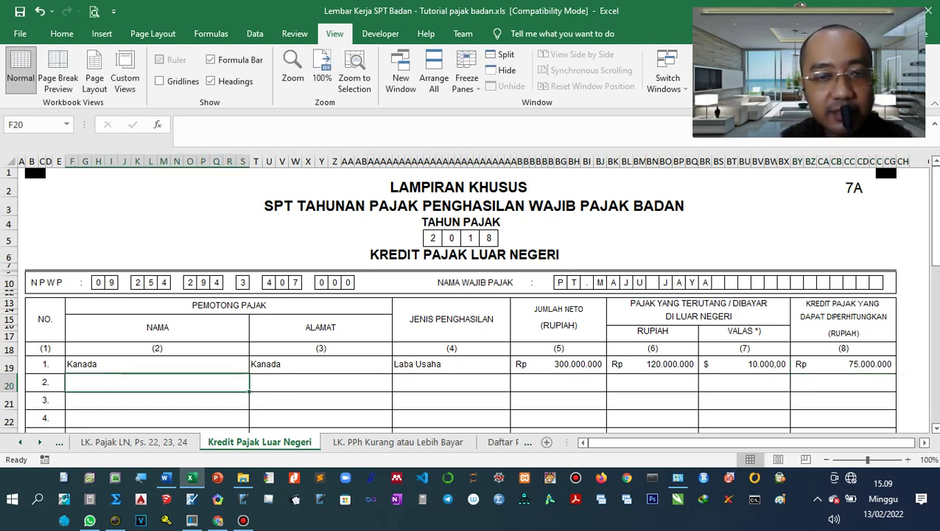
Enter Singapura as row 2's name and address, with Bunga Obligasi as income type.
{"action": "type", "text": "Si"}
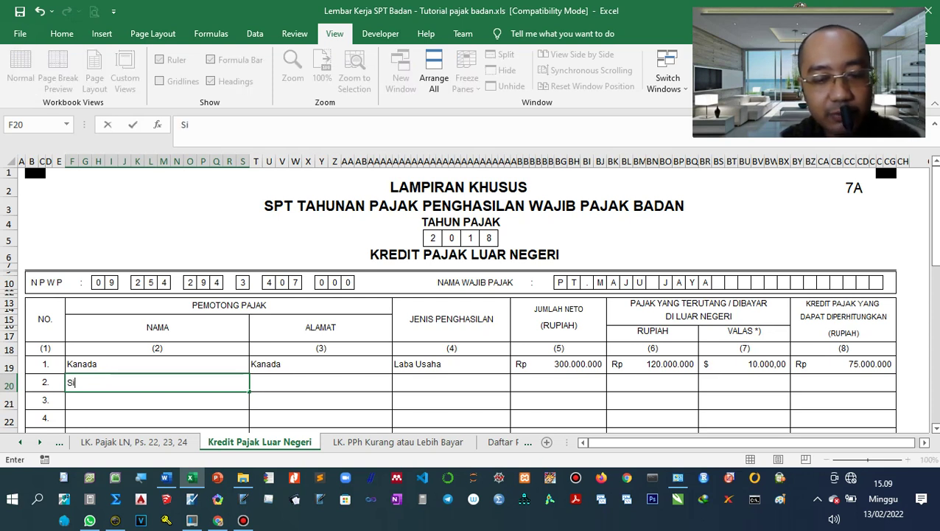
{"action": "type", "text": "ngapura"}
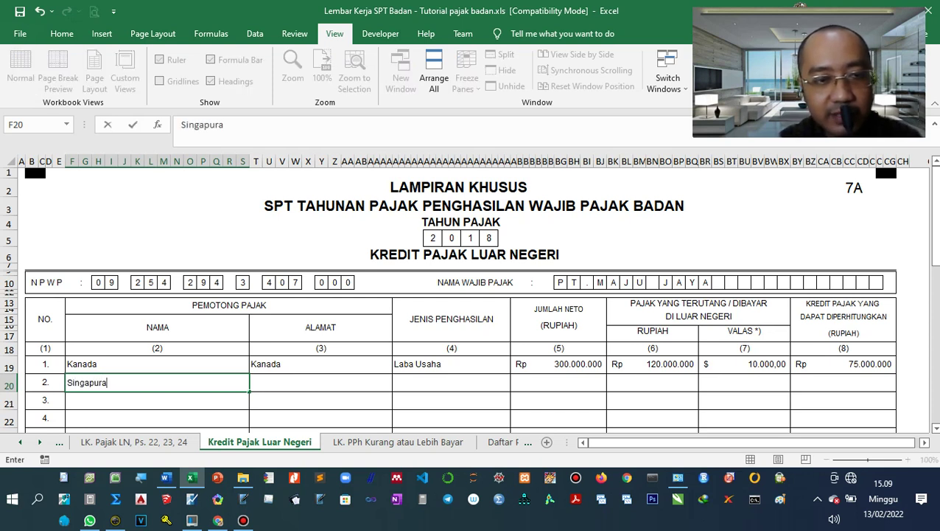
{"action": "key", "text": "Tab"}
{"action": "type", "text": "Singapura"}
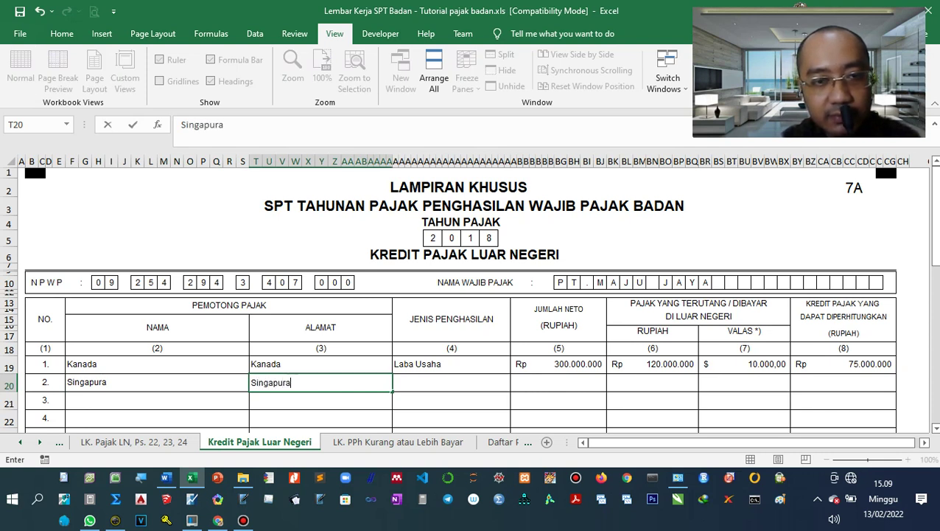
{"action": "key", "text": "Tab"}
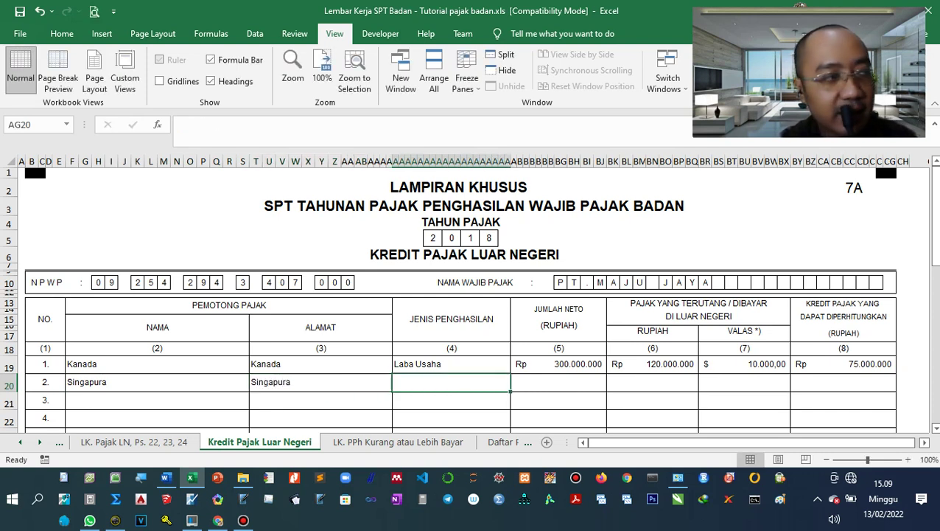
{"action": "type", "text": "B"}
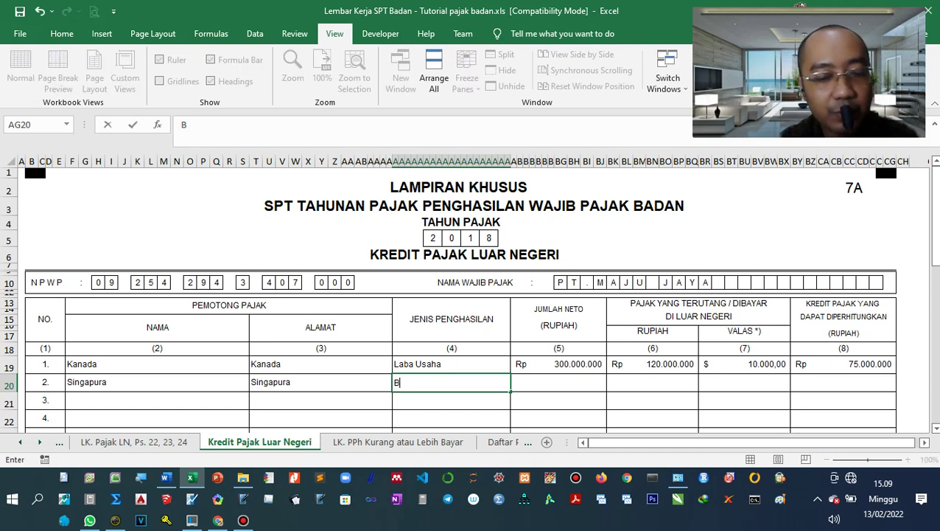
{"action": "type", "text": "unga Obligasi"}
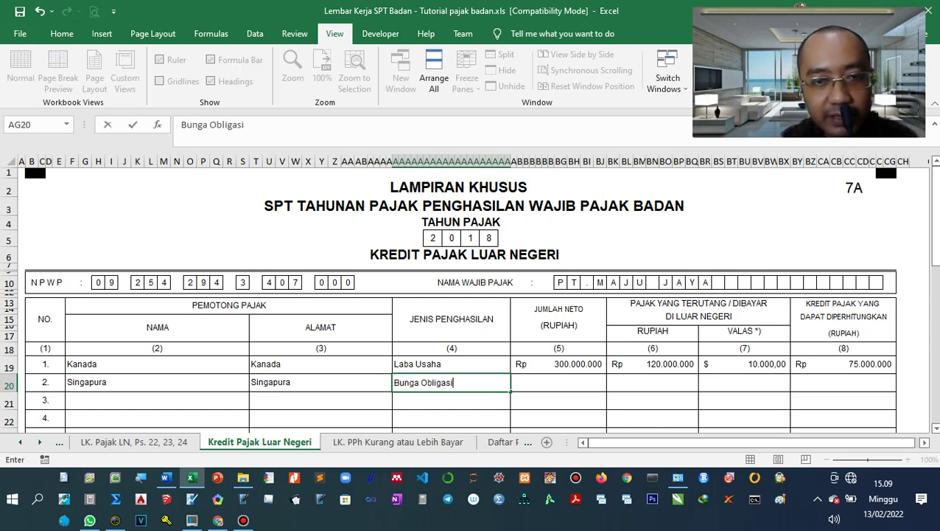
{"action": "key", "text": "Tab"}
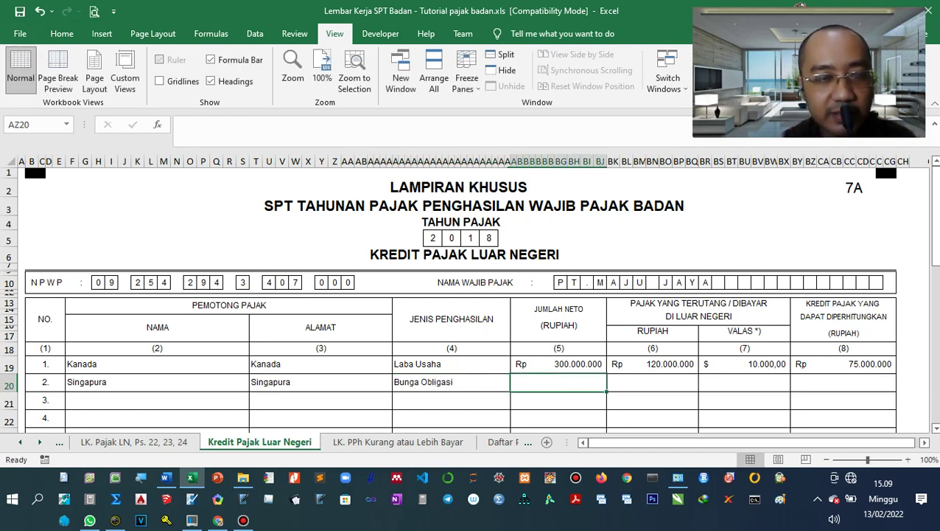
{"action": "left_click", "coordinate": [165, 476]}
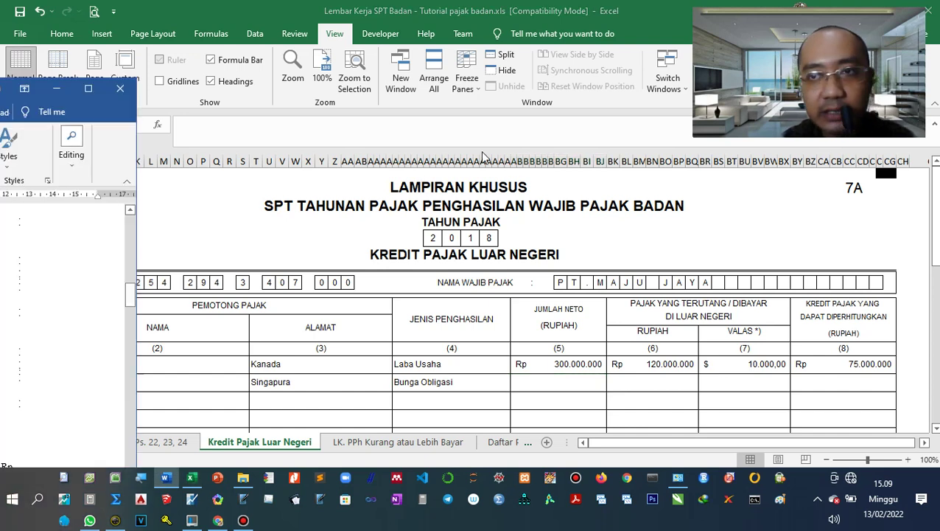
Highlight 'dari Singapura' in the Word document, then return to Singapura's net income cell in Excel.
{"action": "scroll", "coordinate": [724, 434], "scroll_direction": "down", "scroll_amount": 1}
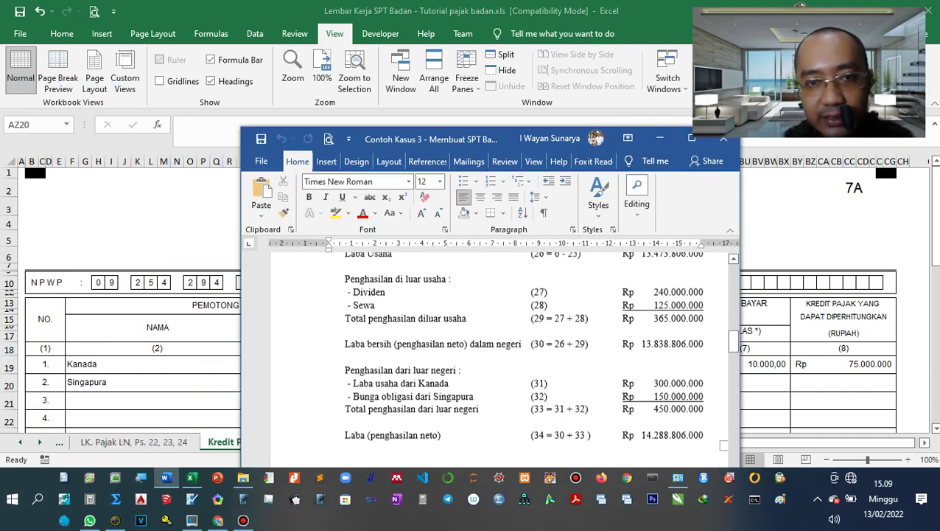
{"action": "left_click_drag", "start_coordinate": [415, 385], "coordinate": [474, 385]}
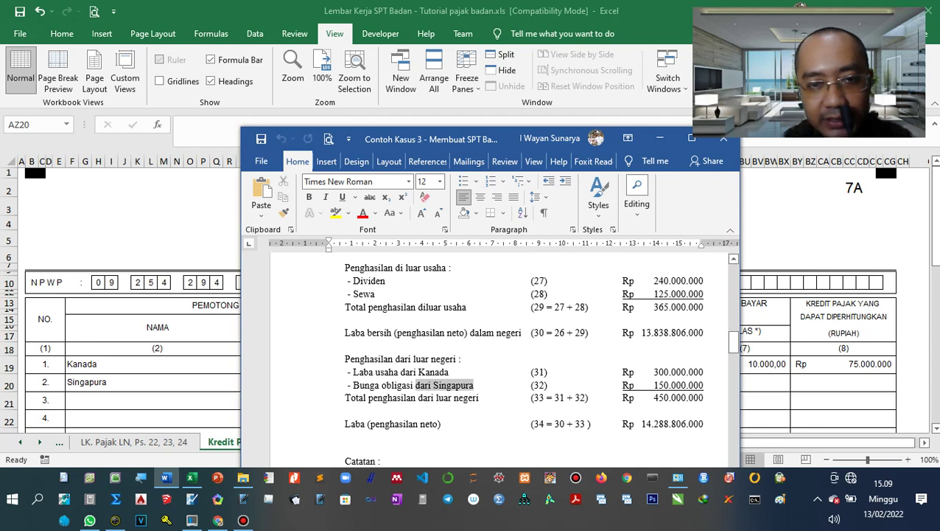
{"action": "left_click_drag", "start_coordinate": [462, 143], "coordinate": [2, 49]}
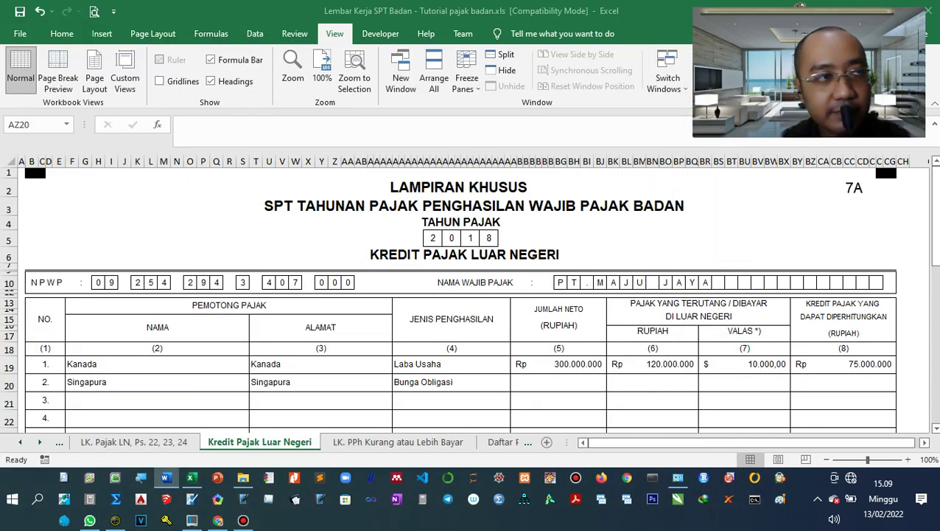
{"action": "left_click", "coordinate": [558, 382]}
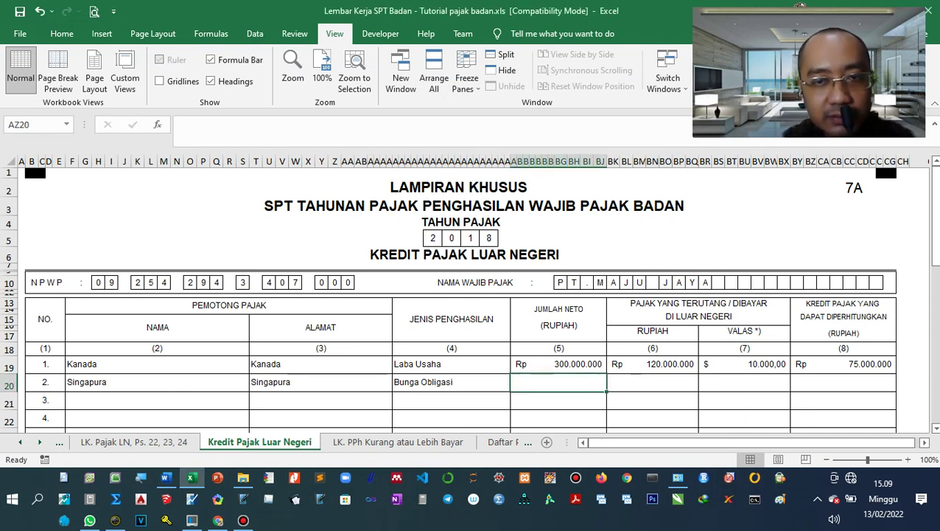
Link Singapura's net income to ='LK. Pajak LN, Ps. 22, 23, 24'!C8 (150.000.000).
{"action": "type", "text": "="}
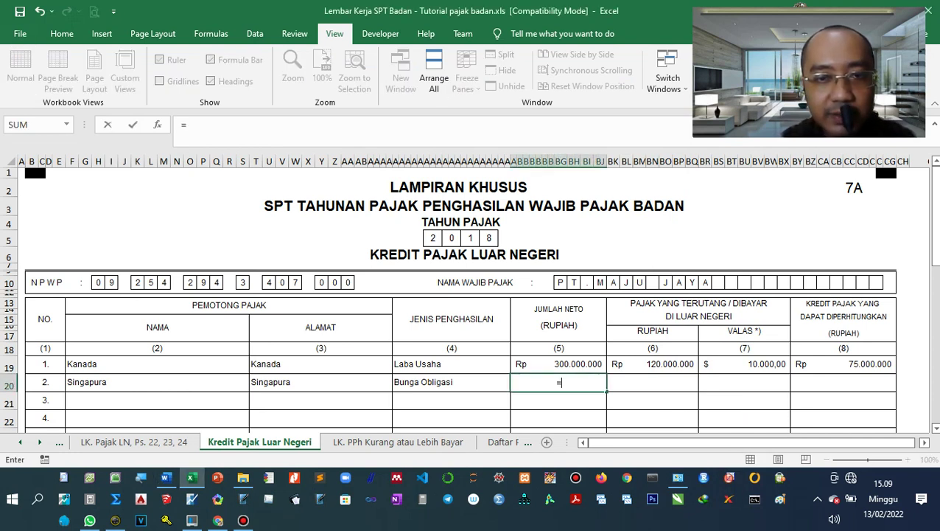
{"action": "left_click", "coordinate": [134, 442]}
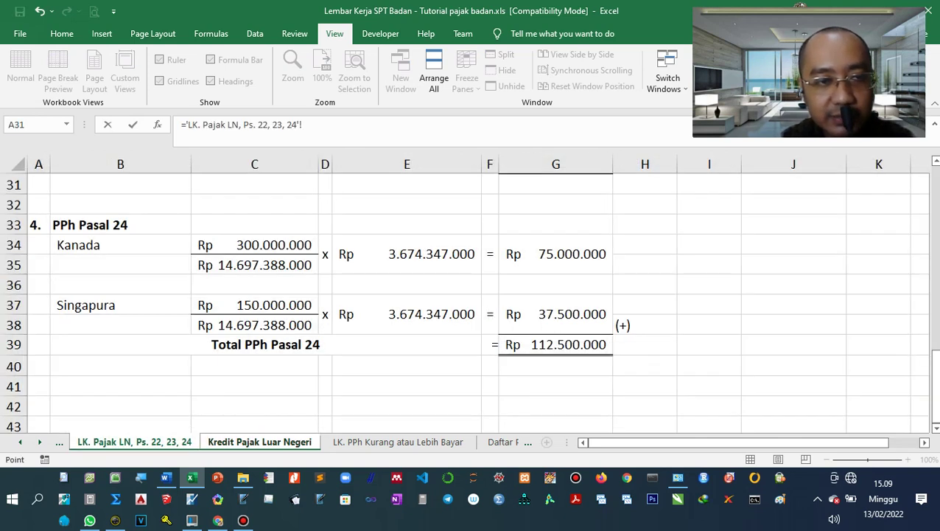
{"action": "scroll", "coordinate": [472, 295], "scroll_direction": "up", "scroll_amount": 10}
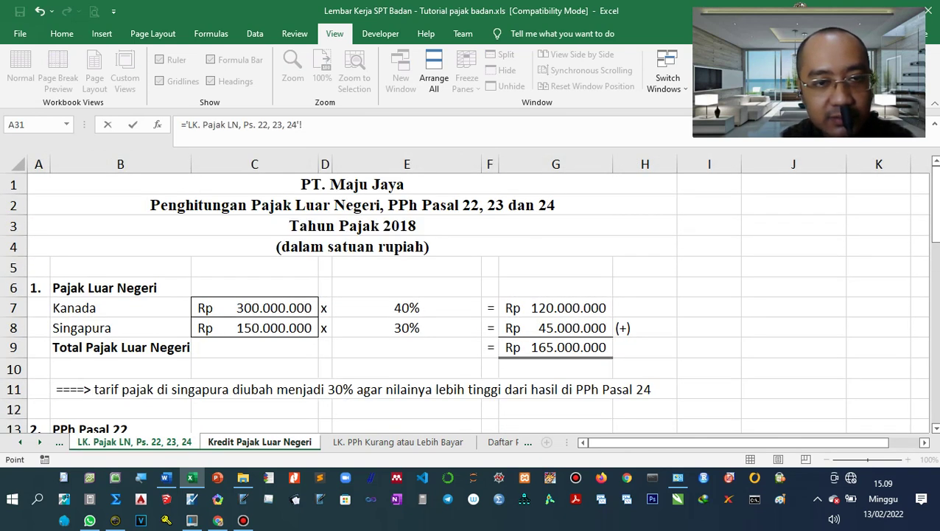
{"action": "left_click", "coordinate": [254, 327]}
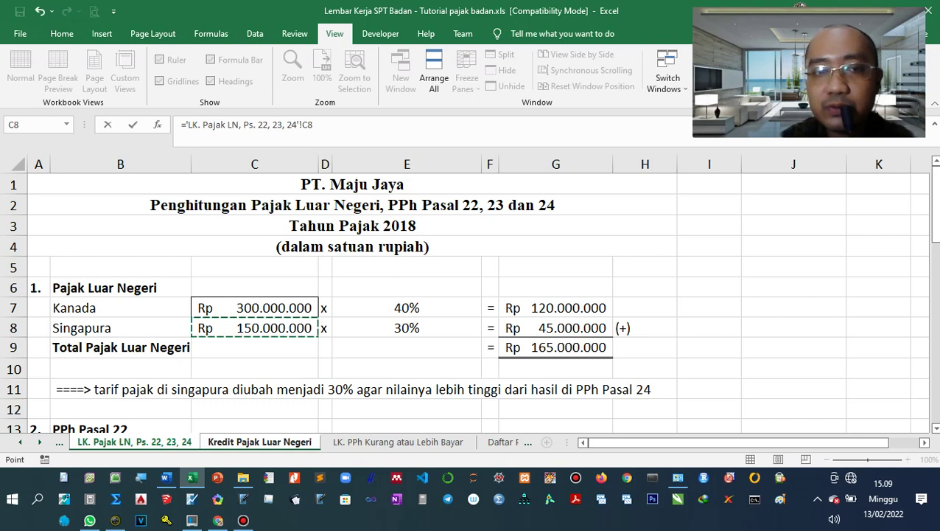
{"action": "key", "text": "Return"}
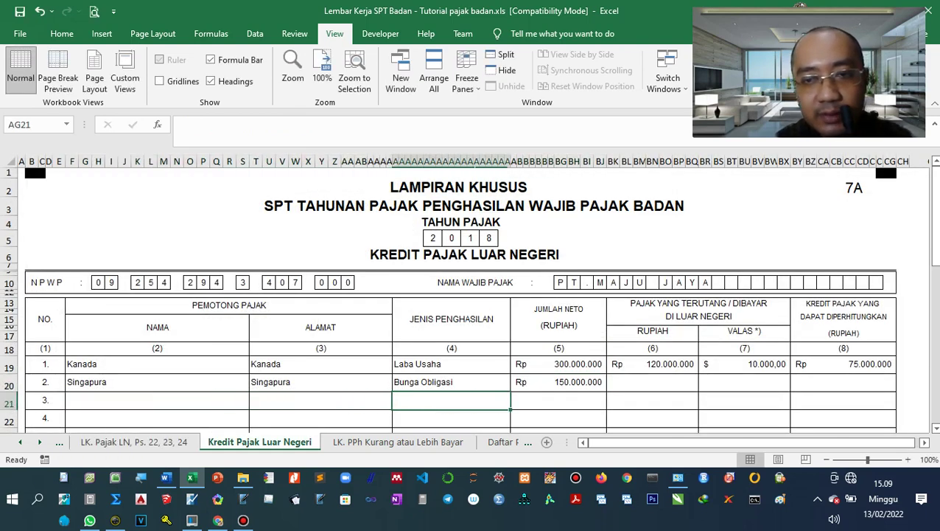
Link Singapura's rupiah foreign tax to ='LK. Pajak LN, Ps. 22, 23, 24'!G8 (45.000.000).
{"action": "key", "text": "Right"}
{"action": "key", "text": "Up"}
{"action": "key", "text": "Right"}
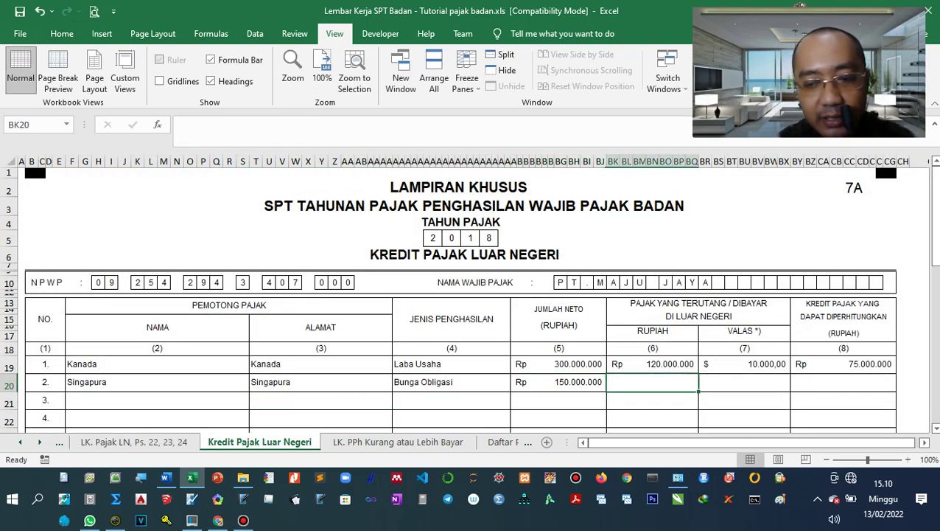
{"action": "type", "text": "="}
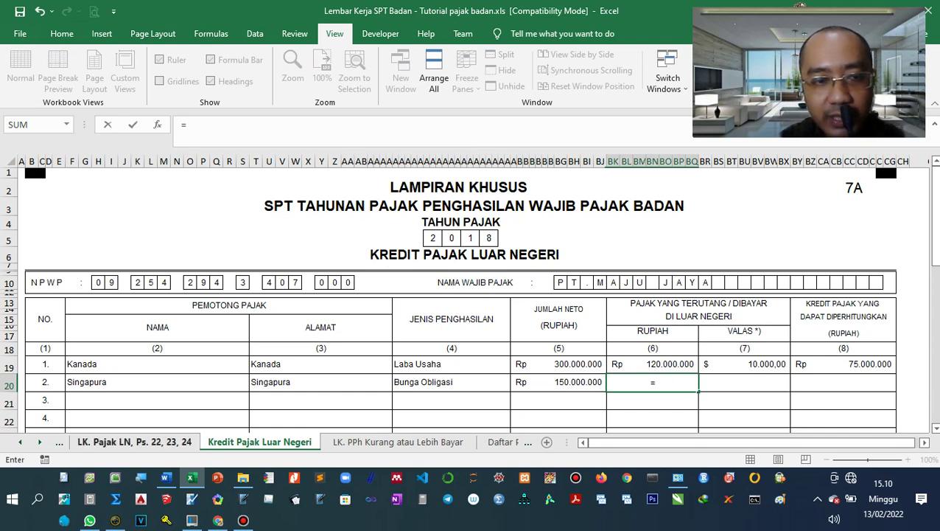
{"action": "left_click", "coordinate": [135, 441]}
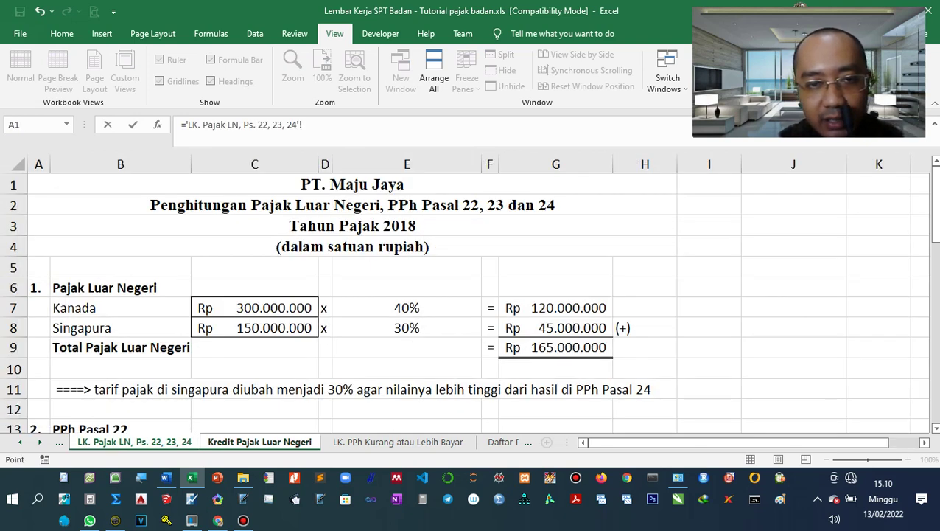
{"action": "left_click", "coordinate": [555, 328]}
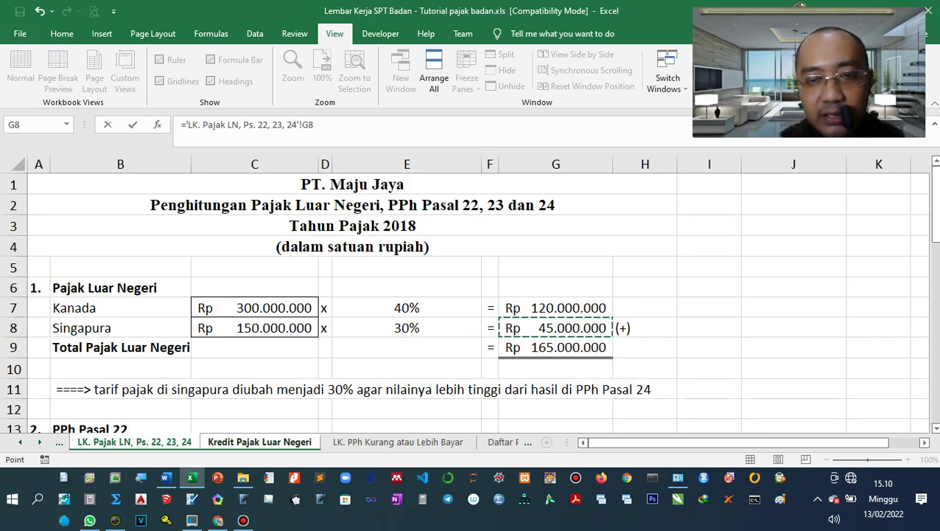
{"action": "key", "text": "Return"}
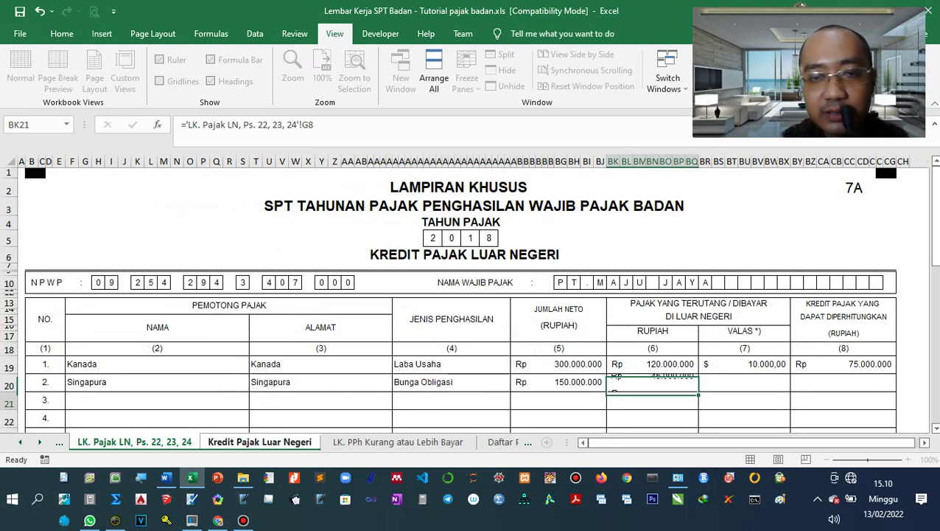
{"action": "left_click", "coordinate": [745, 382]}
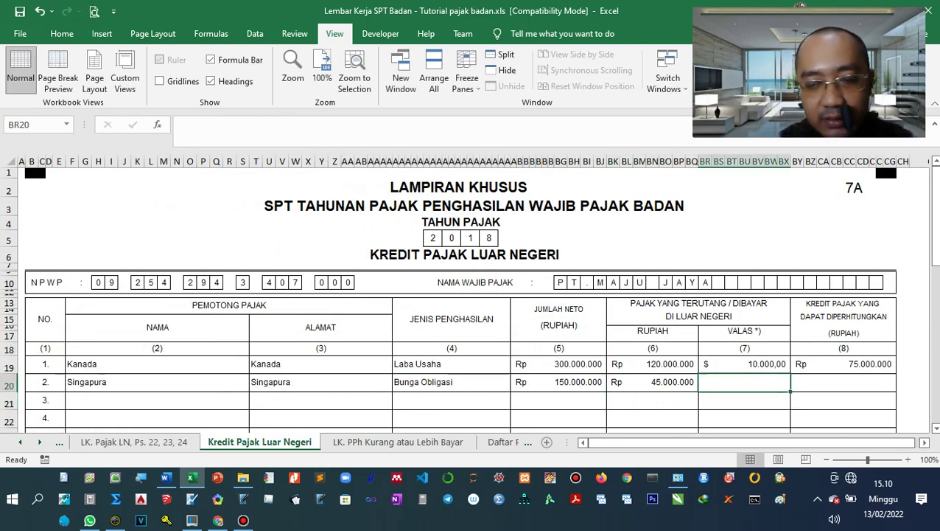
Enter =BK20/12000 so Singapura's foreign-currency tax shows 3.750.
{"action": "type", "text": "="}
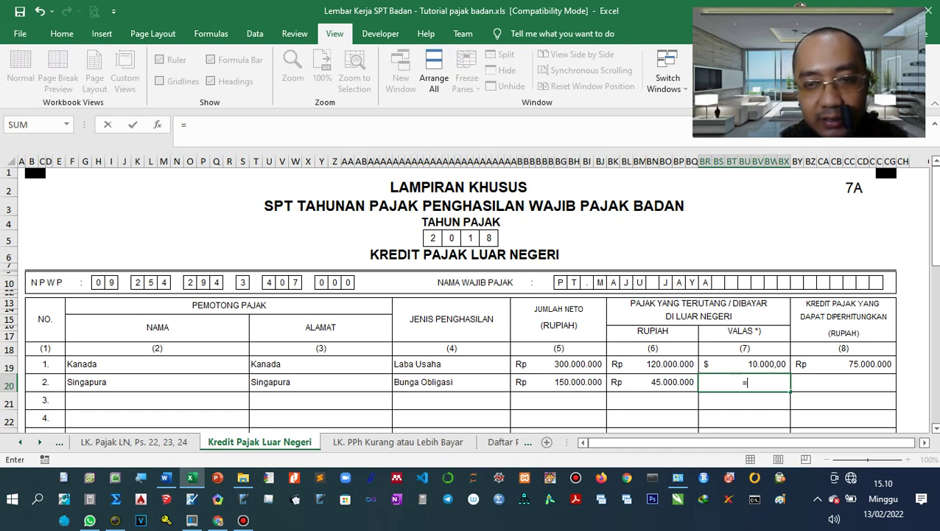
{"action": "key", "text": "Left"}
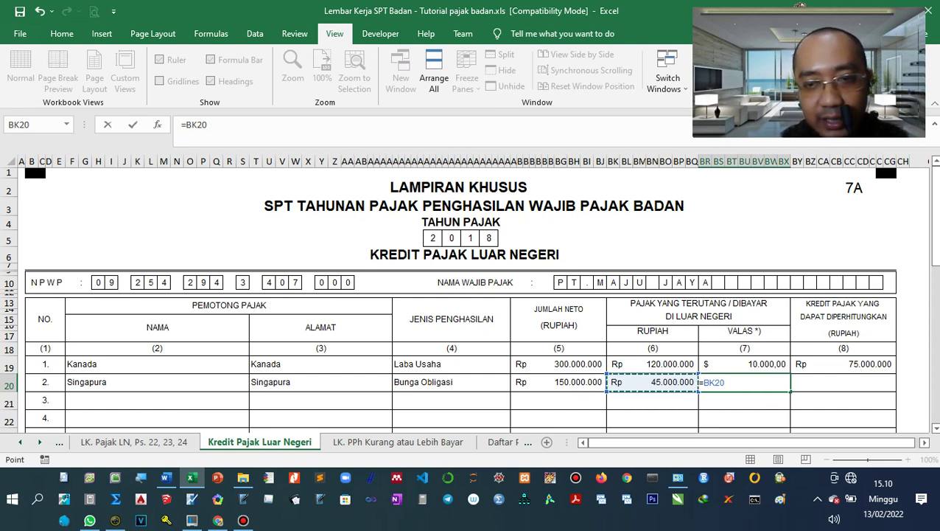
{"action": "type", "text": "/"}
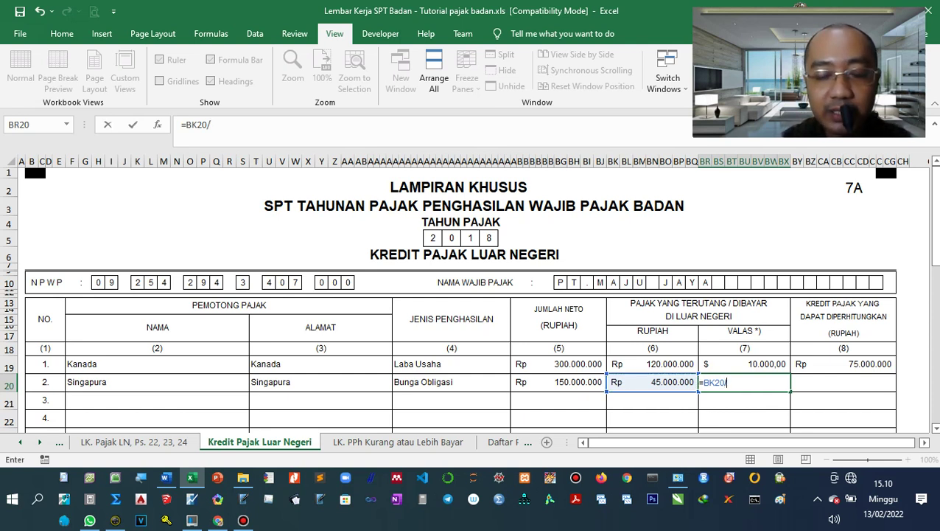
{"action": "type", "text": "12000"}
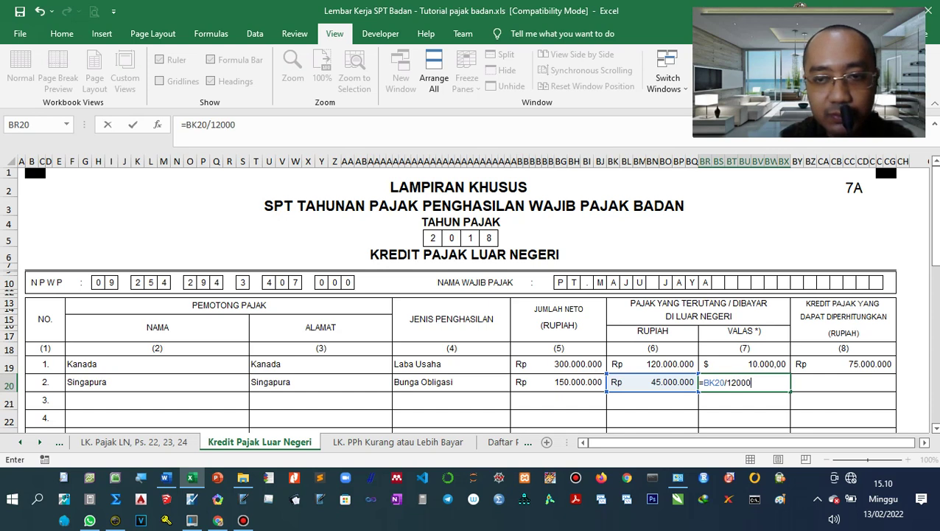
{"action": "key", "text": "Return"}
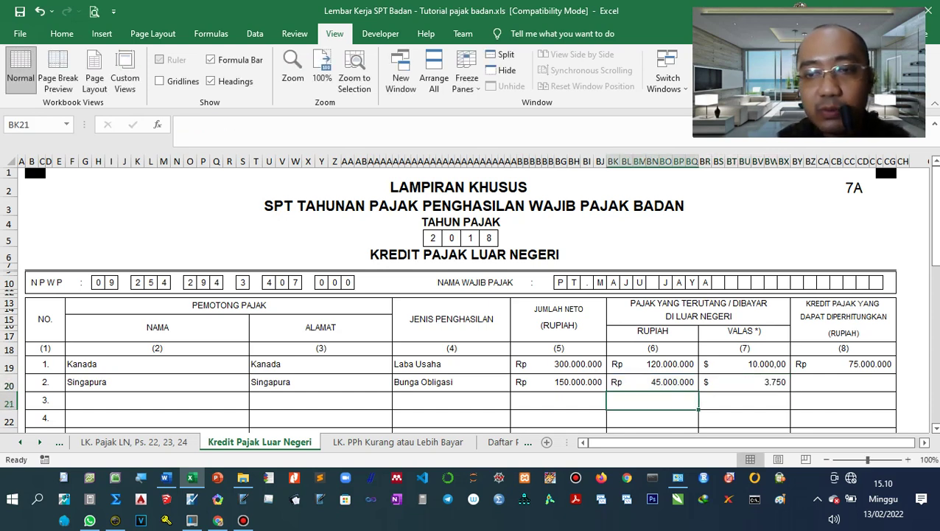
Check the 37.500.000 PPh Pasal 24 amount on LK. Pajak LN and enter it as Singapura's creditable tax.
{"action": "key", "text": "Up"}
{"action": "key", "text": "Up"}
{"action": "key", "text": "Right"}
{"action": "key", "text": "Right"}
{"action": "key", "text": "Down"}
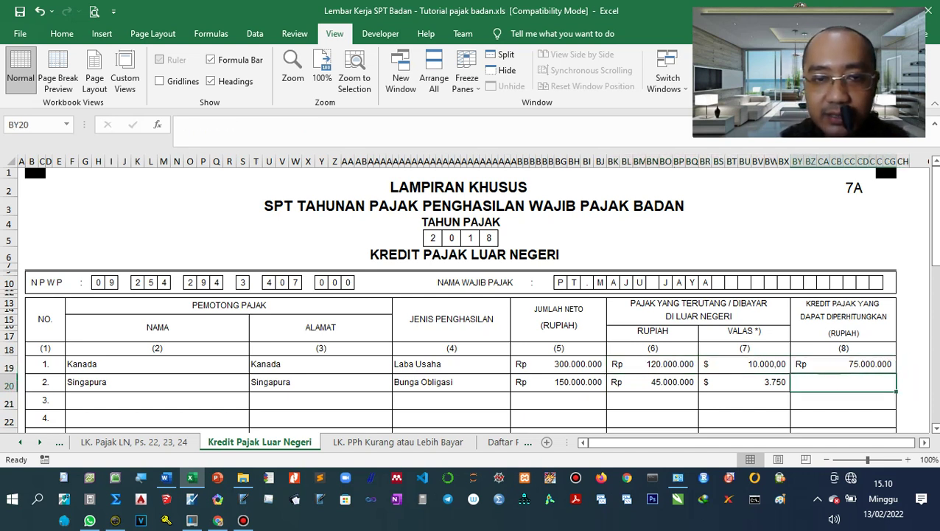
{"action": "key", "text": "ctrl+Page_Up"}
{"action": "scroll", "coordinate": [471, 295], "scroll_direction": "down", "scroll_amount": 6}
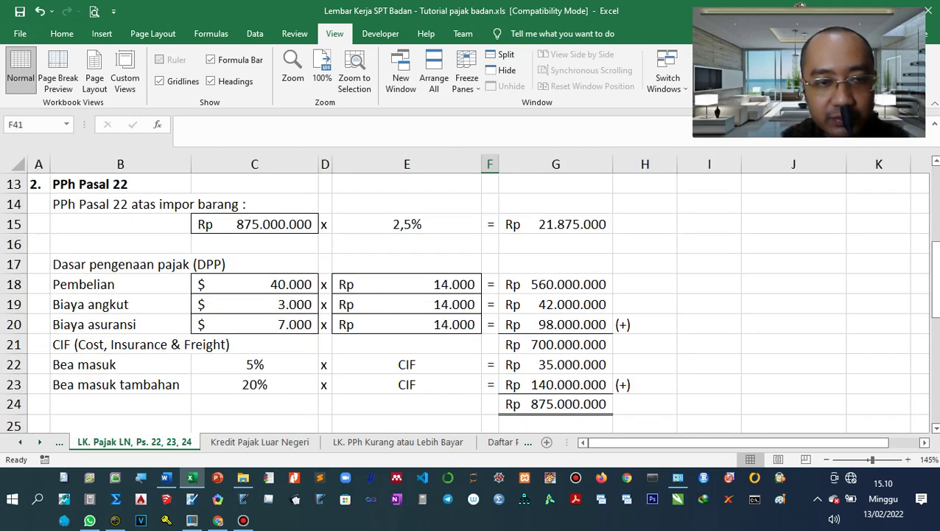
{"action": "scroll", "coordinate": [472, 295], "scroll_direction": "down", "scroll_amount": 4}
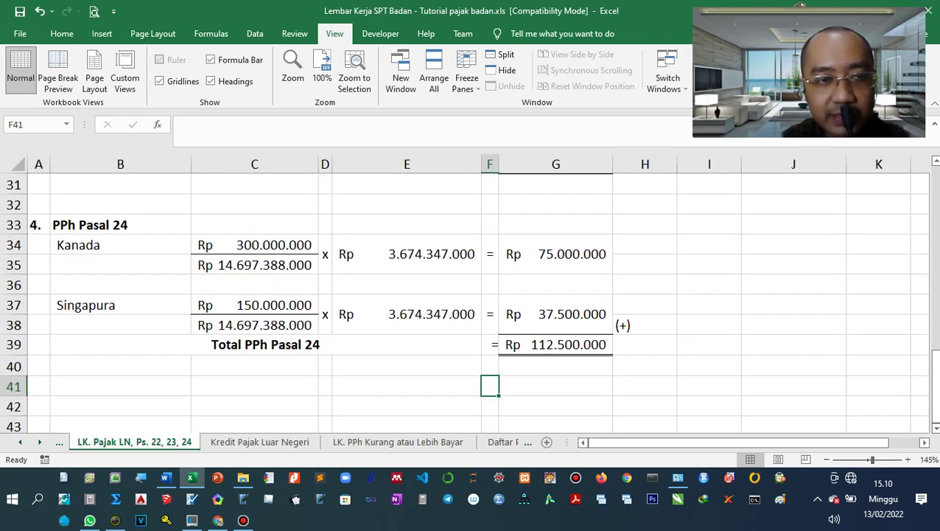
{"action": "left_click", "coordinate": [556, 314]}
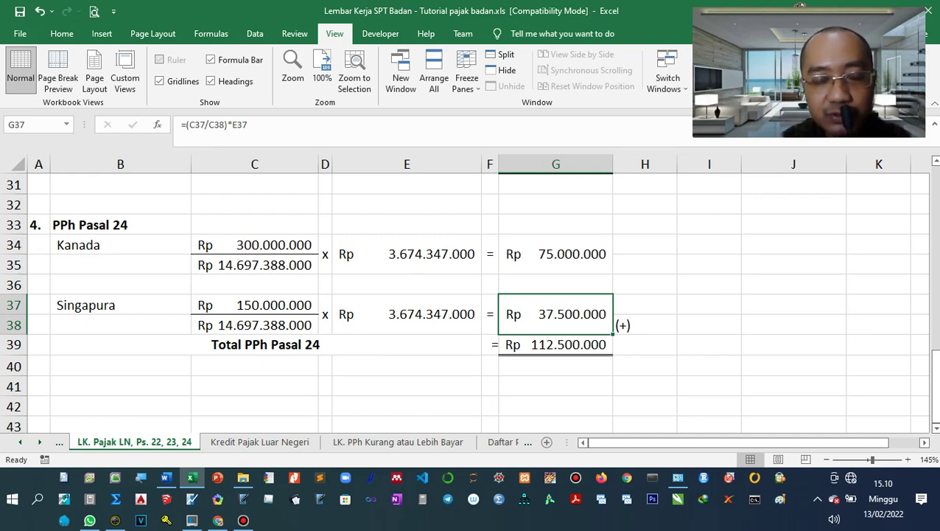
{"action": "left_click", "coordinate": [259, 442]}
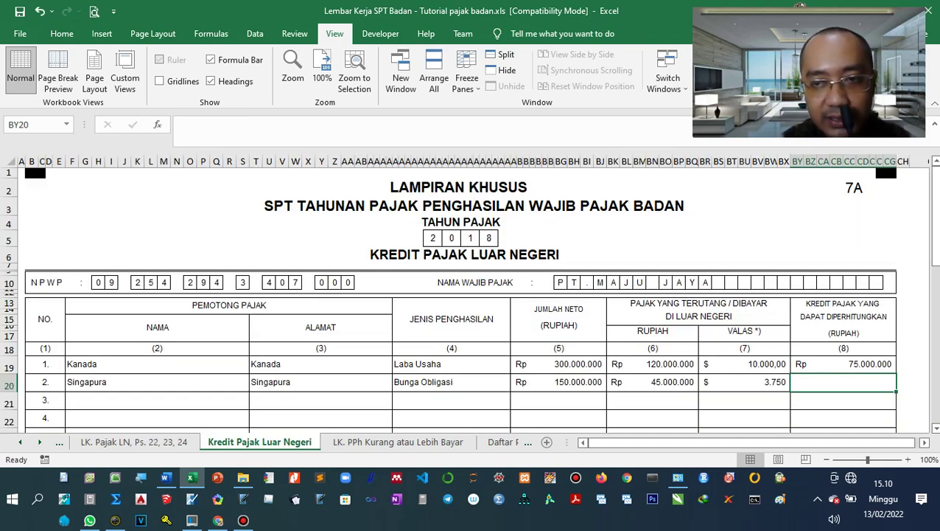
{"action": "type", "text": "37.500."}
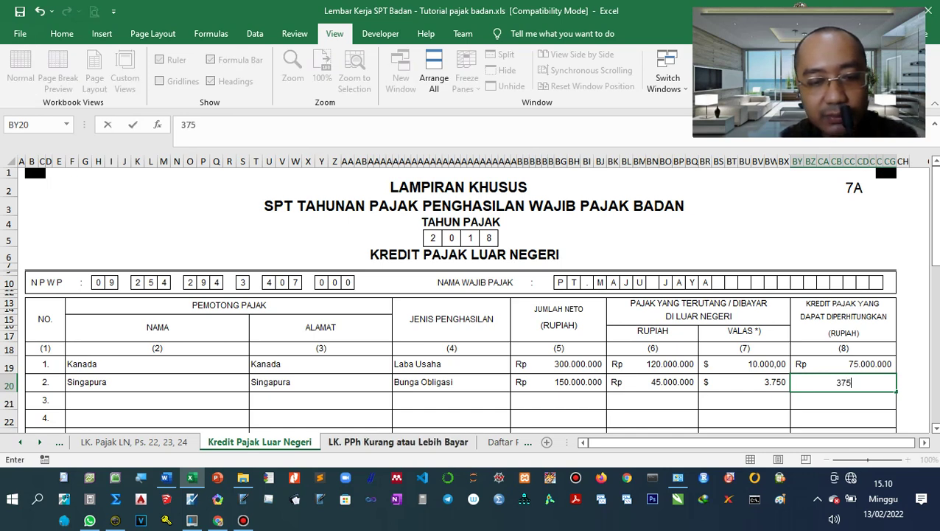
{"action": "type", "text": "00000"}
{"action": "key", "text": "Return"}
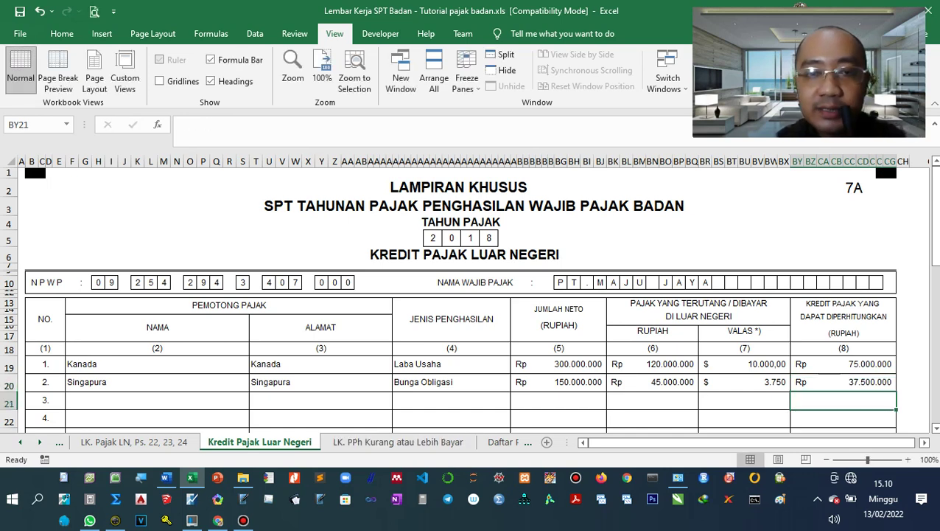
{"action": "scroll", "coordinate": [461, 295], "scroll_direction": "down", "scroll_amount": 5}
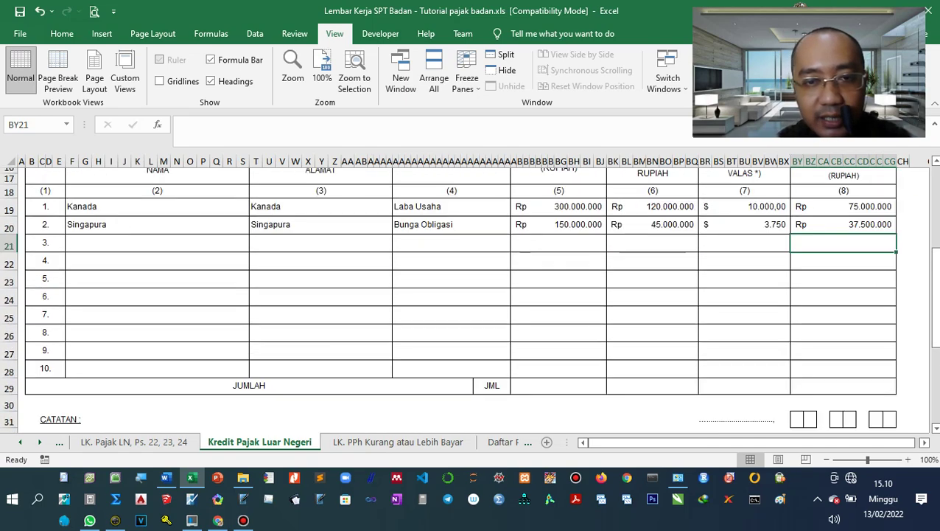
Total the JUMLAH net income as =AZ19+AZ20, giving Rp 450.000.000.
{"action": "left_click", "coordinate": [560, 402]}
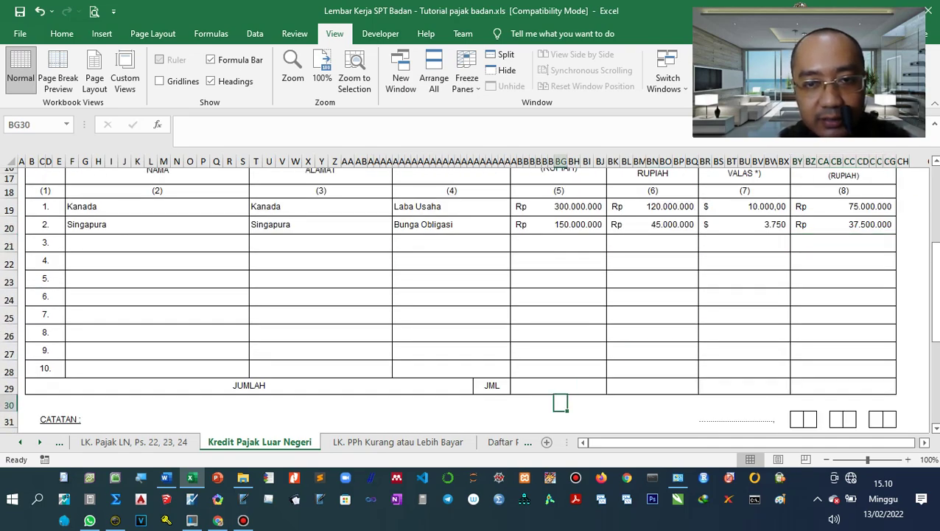
{"action": "left_click", "coordinate": [560, 385]}
{"action": "scroll", "coordinate": [560, 385], "scroll_direction": "up", "scroll_amount": 2}
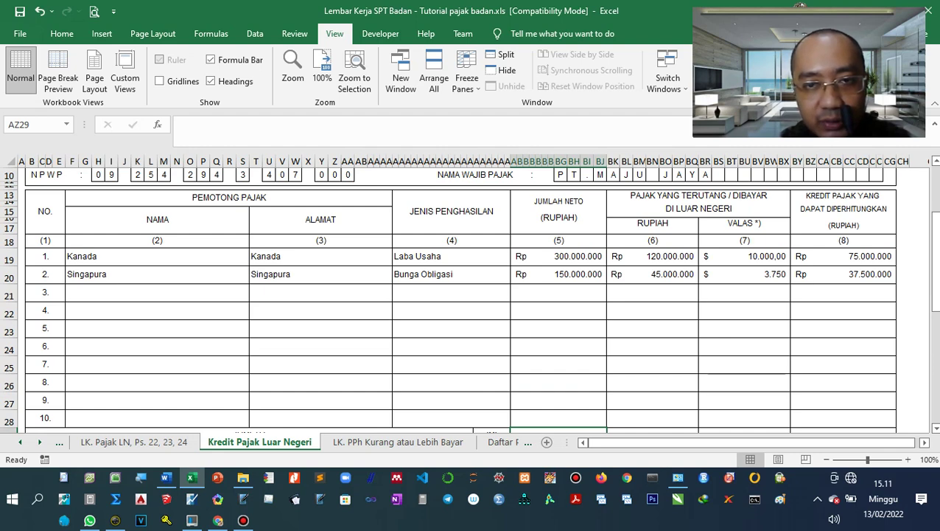
{"action": "scroll", "coordinate": [468, 298], "scroll_direction": "down", "scroll_amount": 2}
{"action": "scroll", "coordinate": [468, 298], "scroll_direction": "up", "scroll_amount": 1}
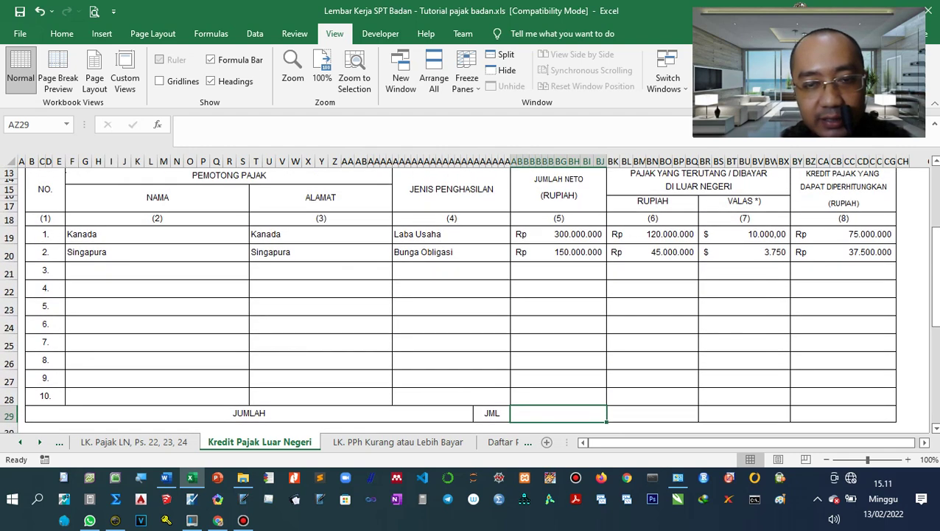
{"action": "type", "text": "="}
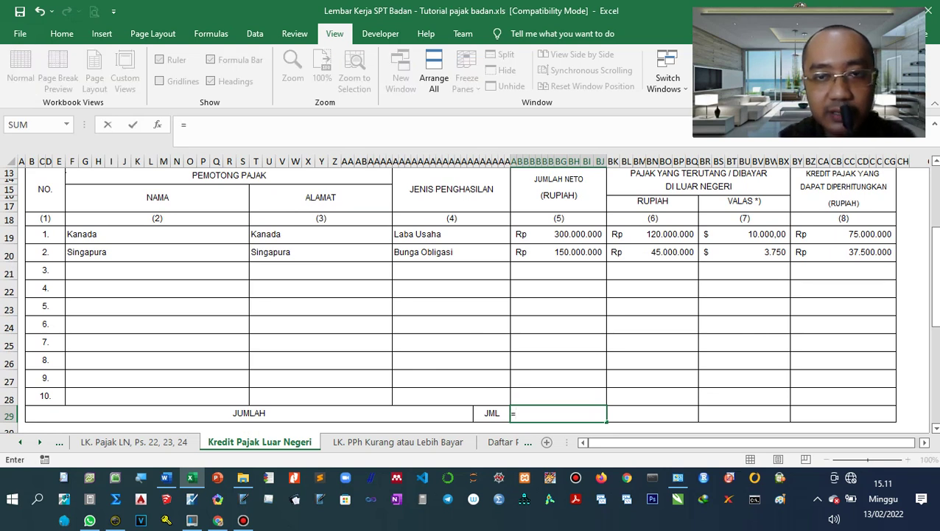
{"action": "left_click", "coordinate": [559, 234]}
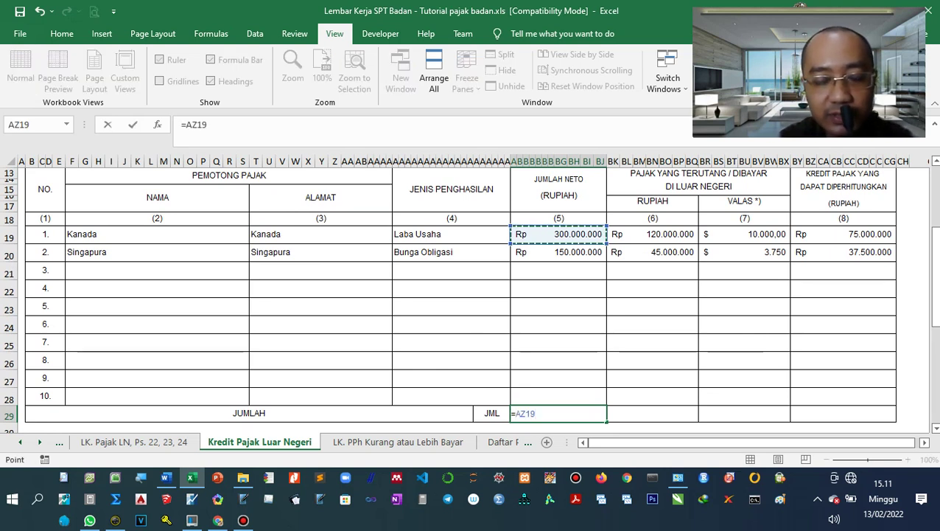
{"action": "type", "text": "+"}
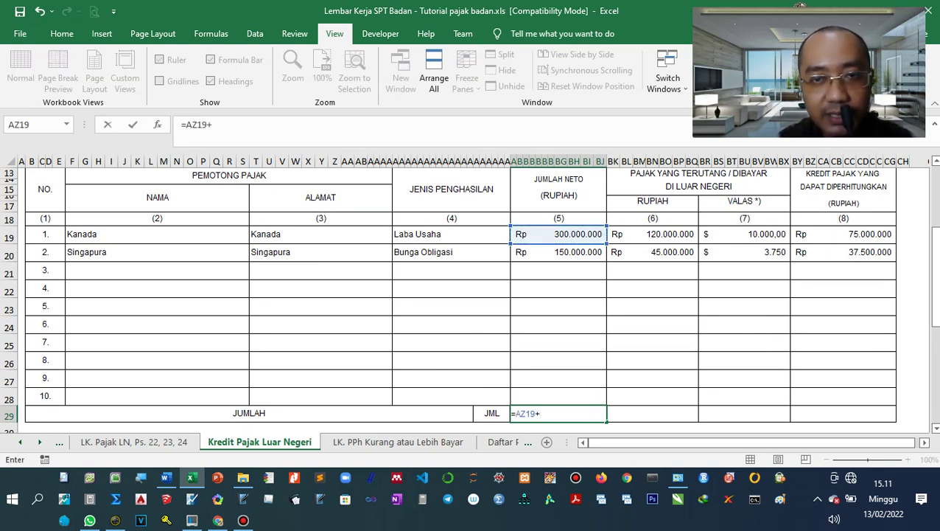
{"action": "left_click", "coordinate": [558, 252]}
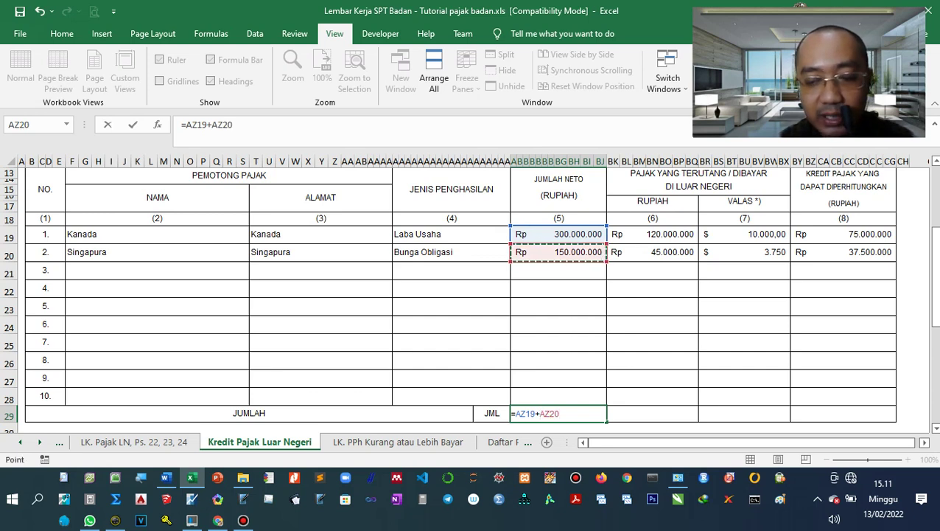
{"action": "key", "text": "Return"}
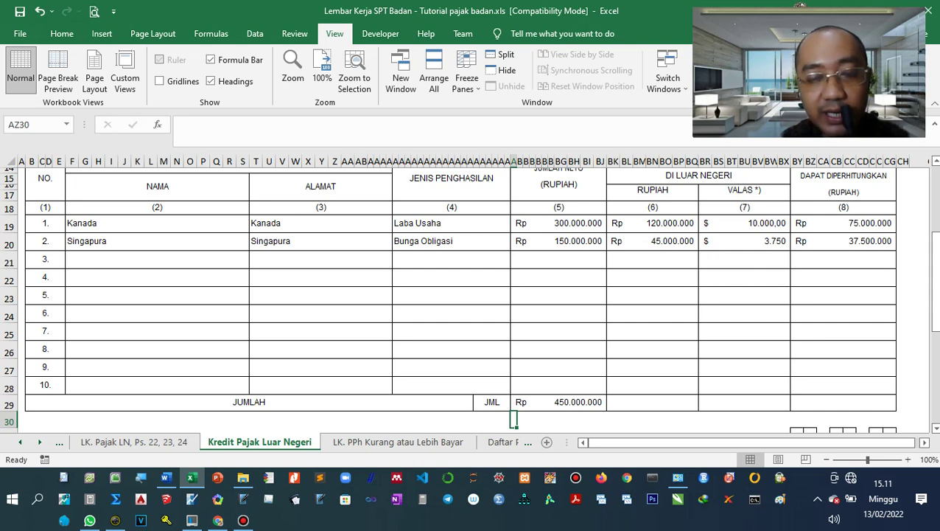
Total the JUMLAH rupiah foreign tax as =BK19+BK20, giving Rp 165.000.000.
{"action": "scroll", "coordinate": [468, 298], "scroll_direction": "up", "scroll_amount": 1}
{"action": "scroll", "coordinate": [469, 298], "scroll_direction": "down", "scroll_amount": 1}
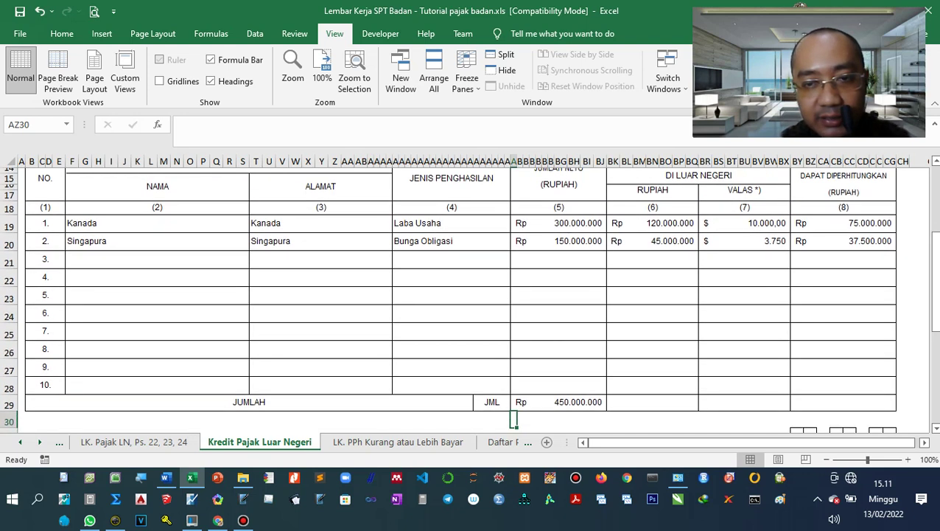
{"action": "left_click", "coordinate": [582, 402]}
{"action": "left_click", "coordinate": [652, 401]}
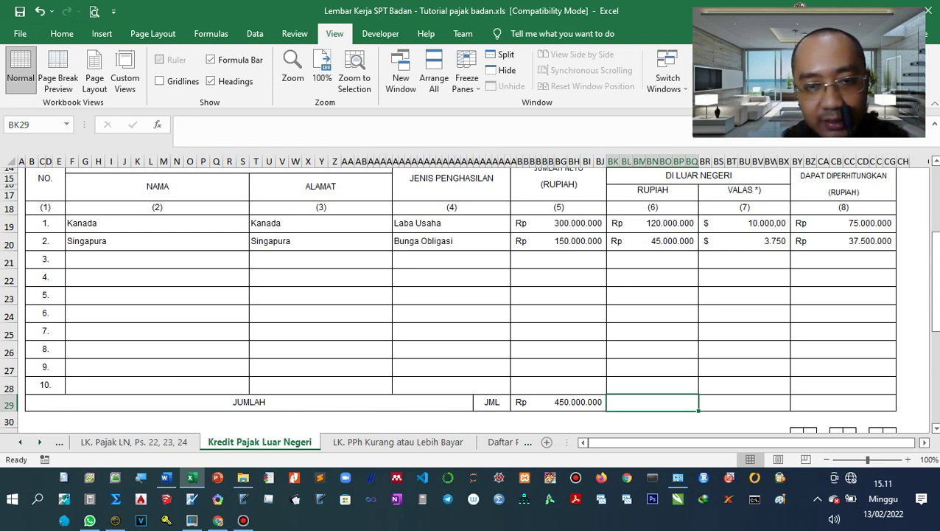
{"action": "type", "text": "="}
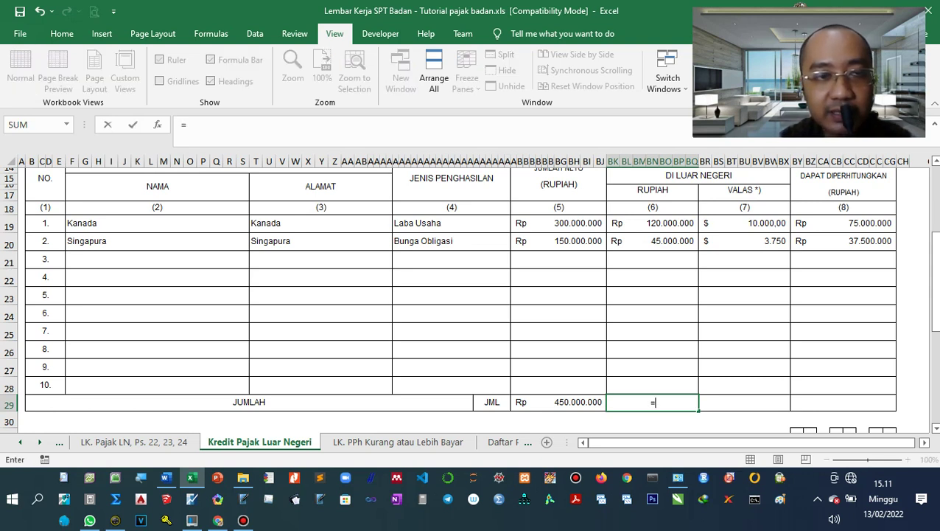
{"action": "left_click", "coordinate": [652, 222]}
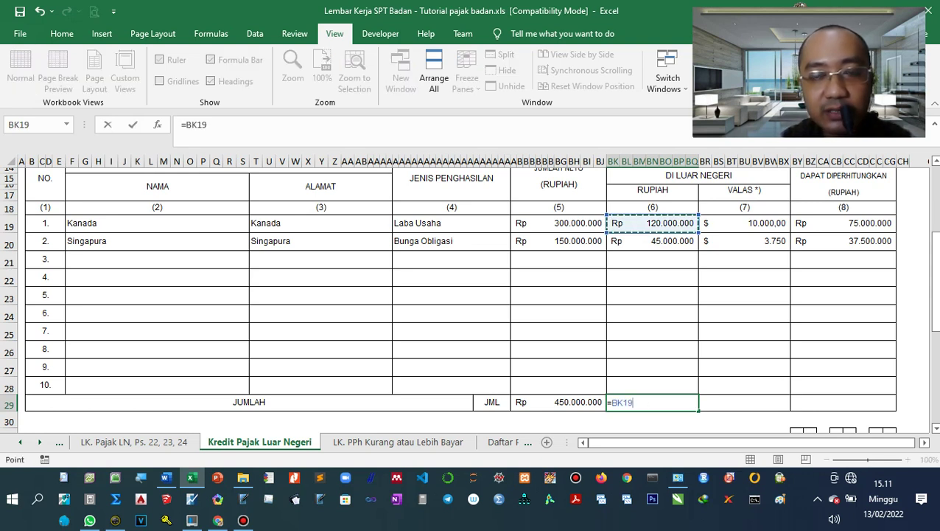
{"action": "type", "text": "+"}
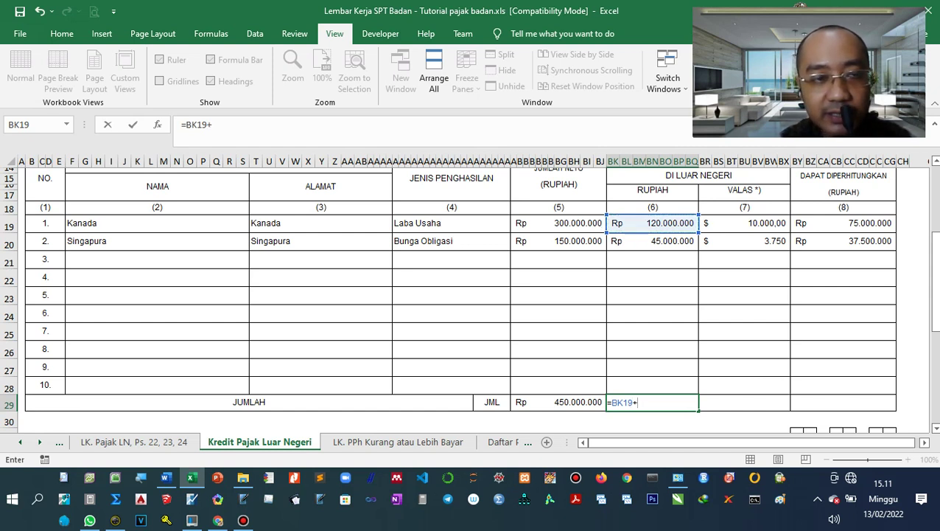
{"action": "left_click", "coordinate": [653, 240]}
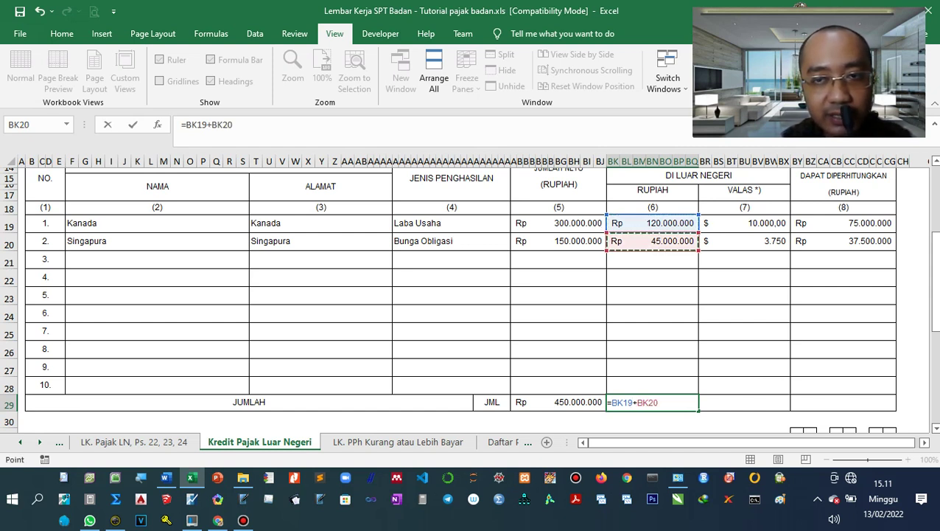
{"action": "key", "text": "Return"}
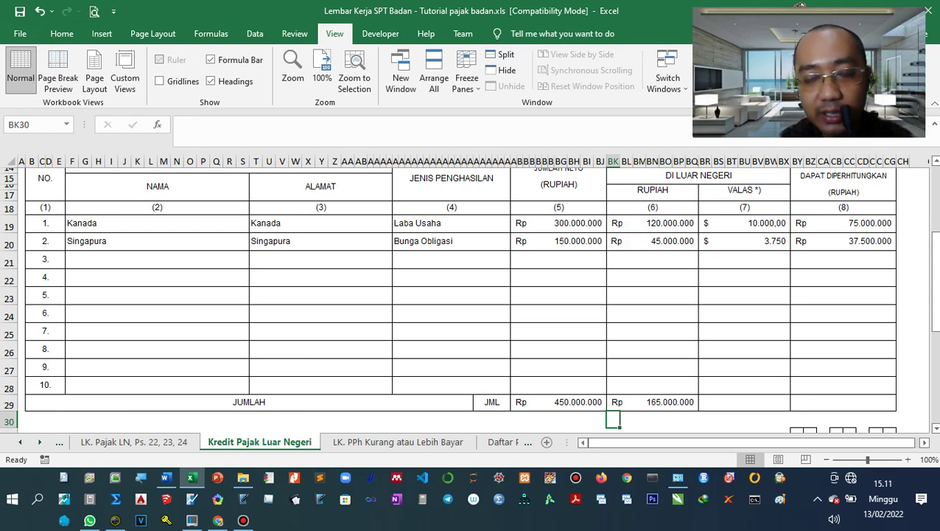
{"action": "key", "text": "Up"}
{"action": "key", "text": "Right"}
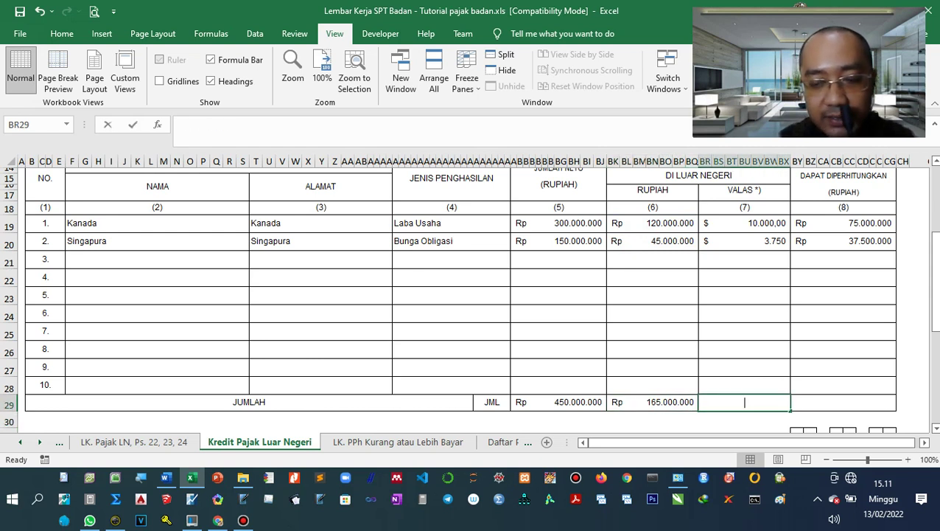
Enter =BR19+BR20 in the VALAS total cell, giving $ 13.750.
{"action": "type", "text": "="}
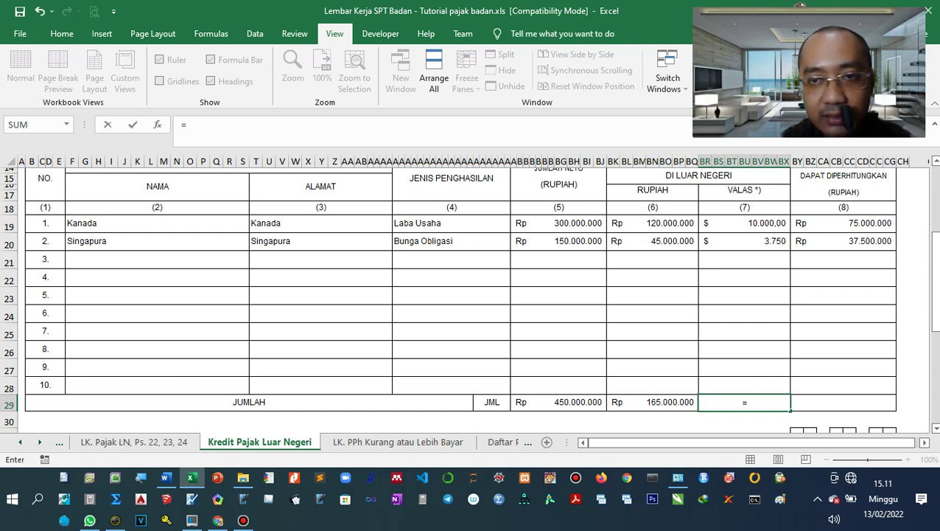
{"action": "left_click", "coordinate": [745, 222]}
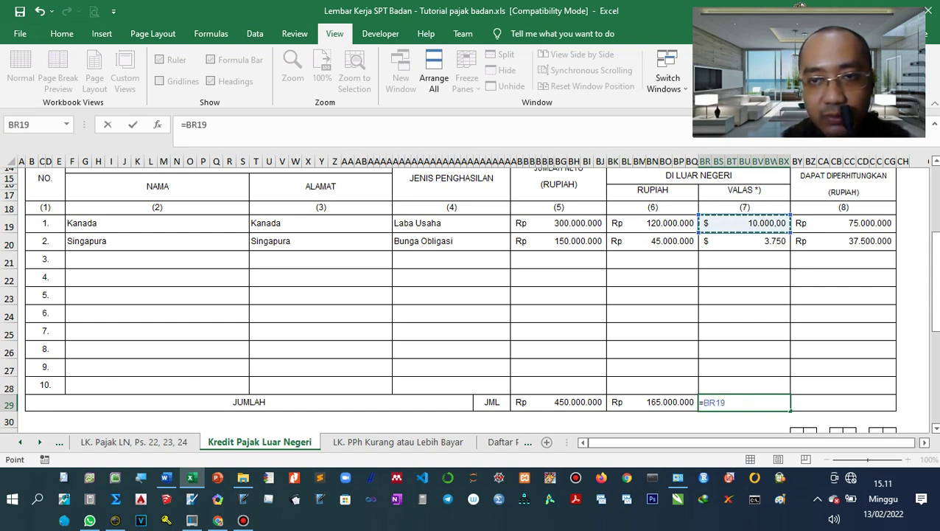
{"action": "type", "text": "+"}
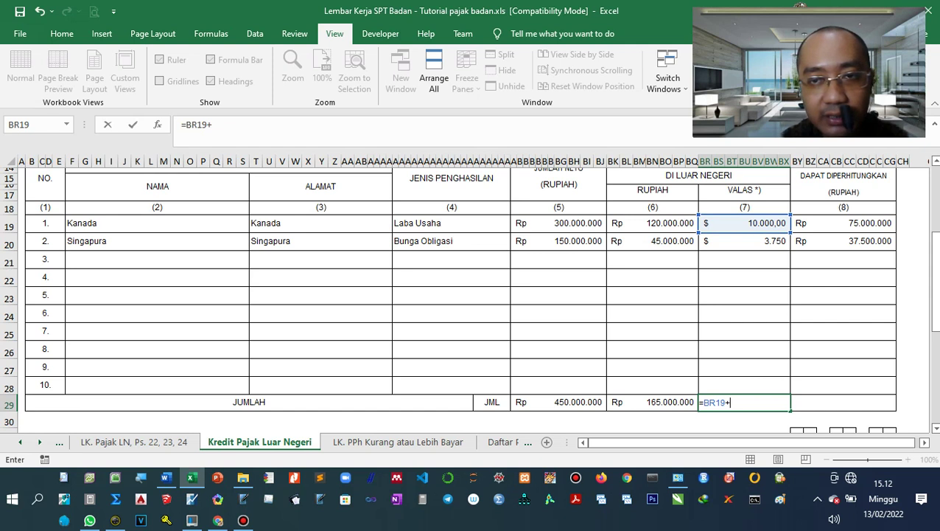
{"action": "left_click", "coordinate": [744, 241]}
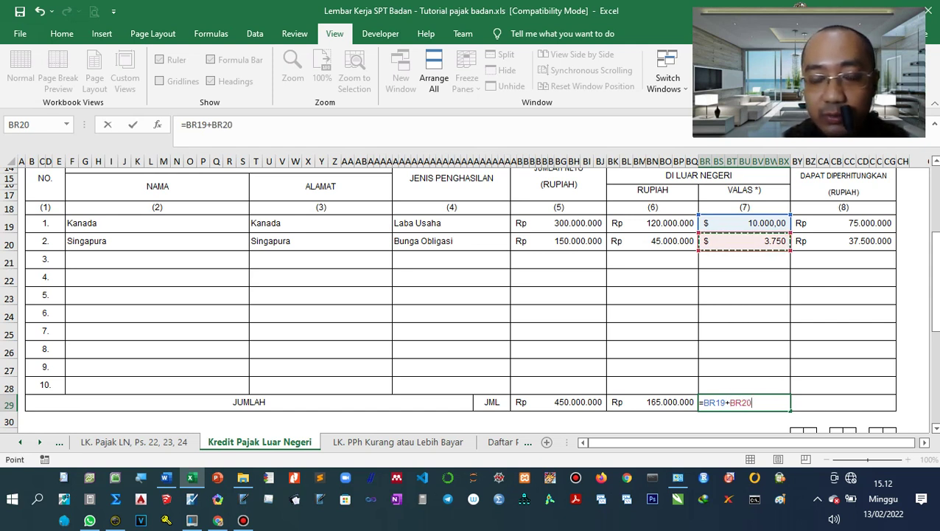
{"action": "key", "text": "Return"}
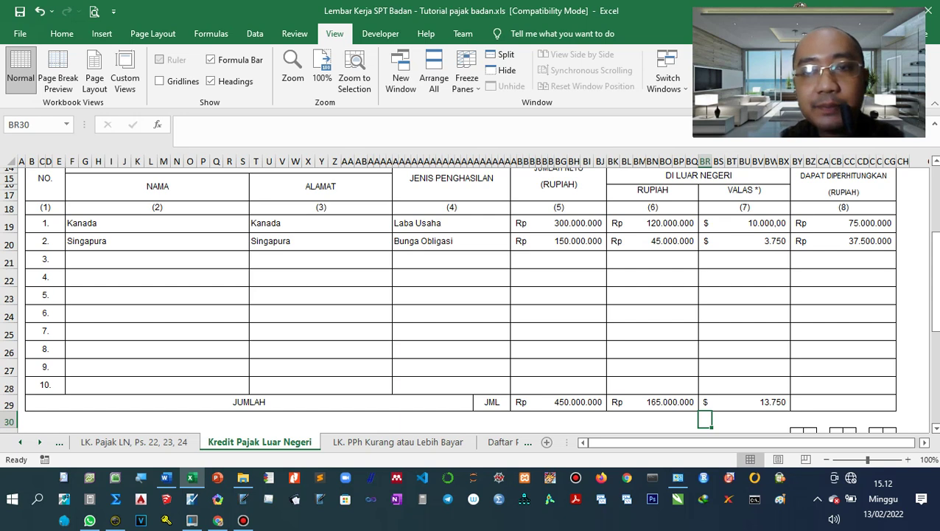
{"action": "left_click", "coordinate": [843, 294]}
{"action": "scroll", "coordinate": [843, 295], "scroll_direction": "up", "scroll_amount": 1}
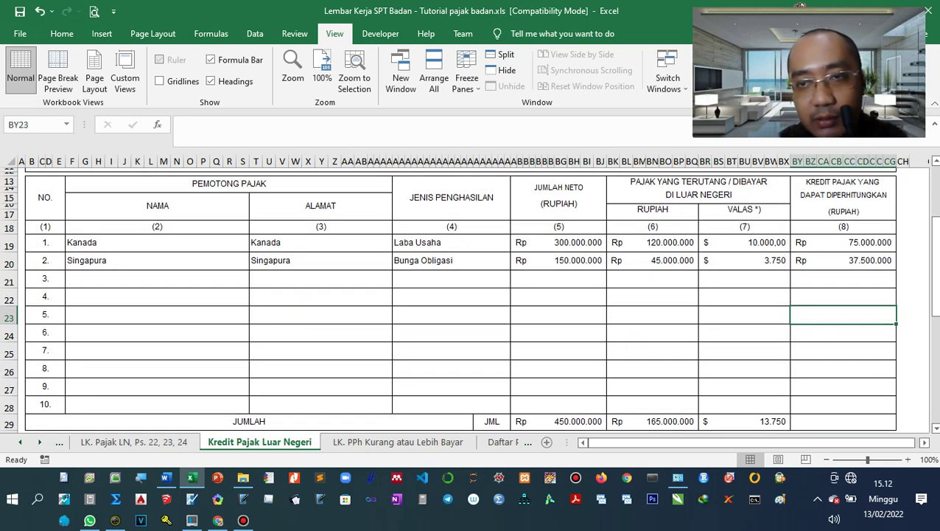
Enter =BY19+BY20 in the creditable tax total cell, giving Rp 112.500.000.
{"action": "scroll", "coordinate": [469, 295], "scroll_direction": "down", "scroll_amount": 1}
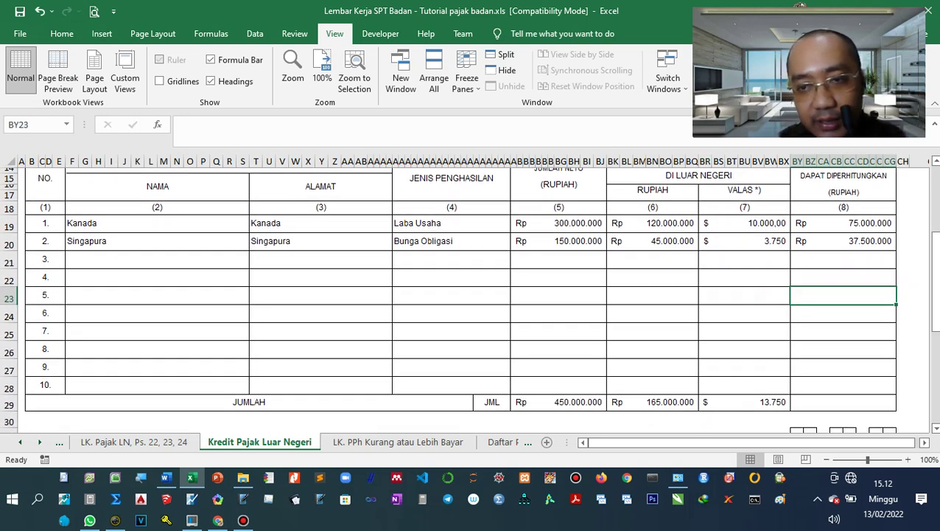
{"action": "key", "text": "Down"}
{"action": "key", "text": "Down"}
{"action": "key", "text": "Down"}
{"action": "key", "text": "Down"}
{"action": "key", "text": "Down"}
{"action": "key", "text": "Down"}
{"action": "type", "text": "="}
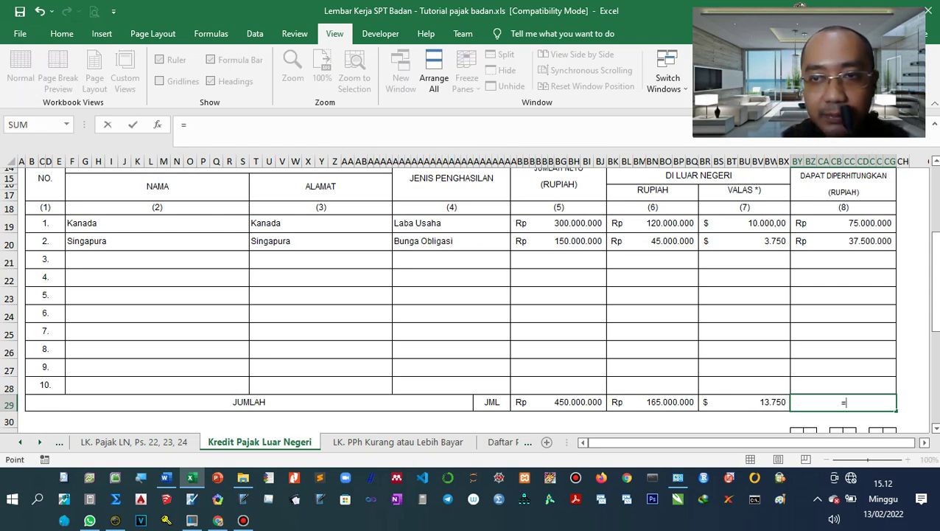
{"action": "left_click", "coordinate": [843, 223]}
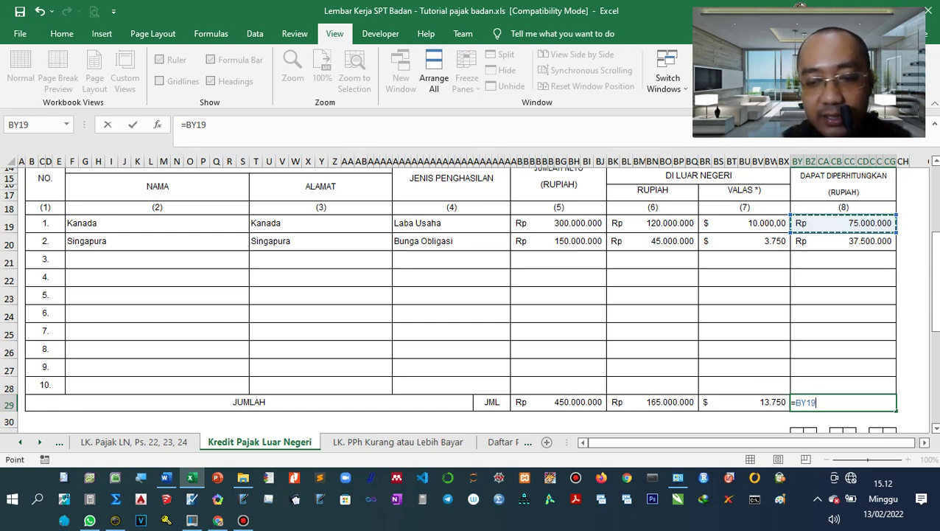
{"action": "type", "text": "+"}
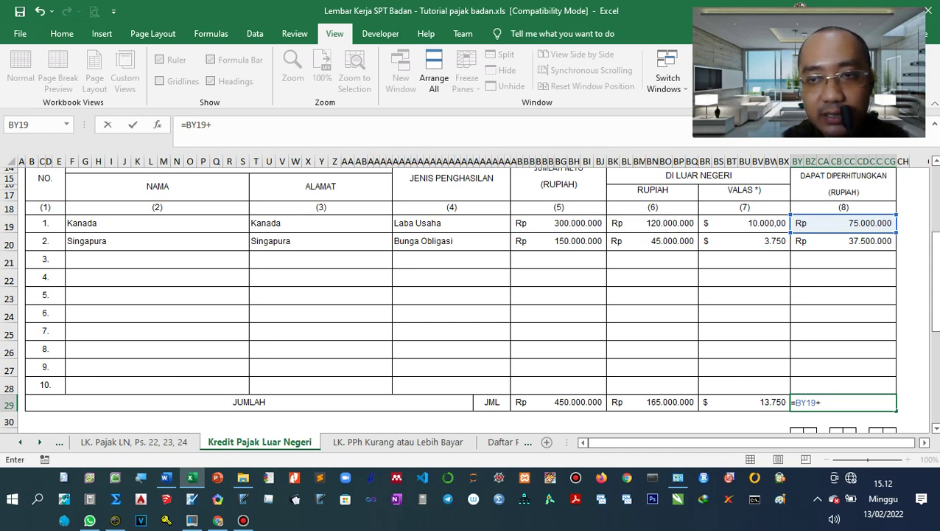
{"action": "left_click", "coordinate": [843, 241]}
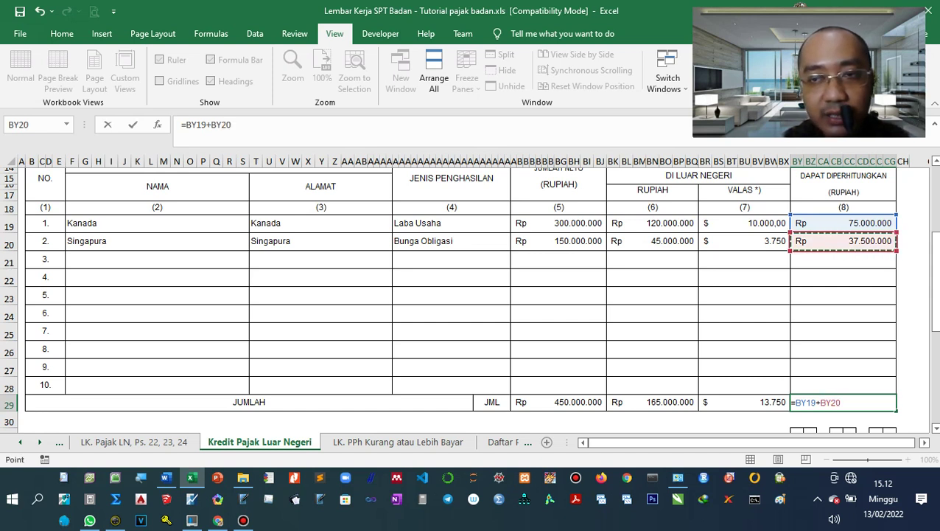
{"action": "key", "text": "Return"}
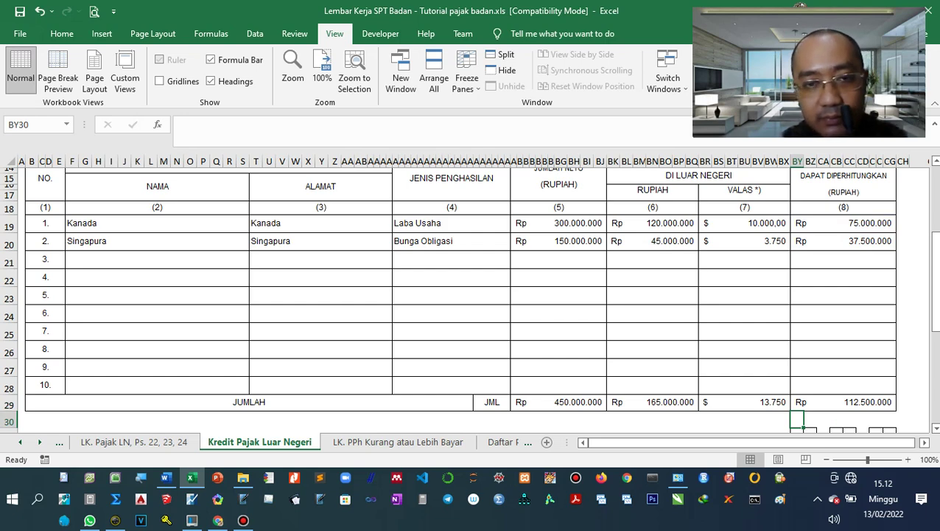
{"action": "scroll", "coordinate": [469, 299], "scroll_direction": "down", "scroll_amount": 3}
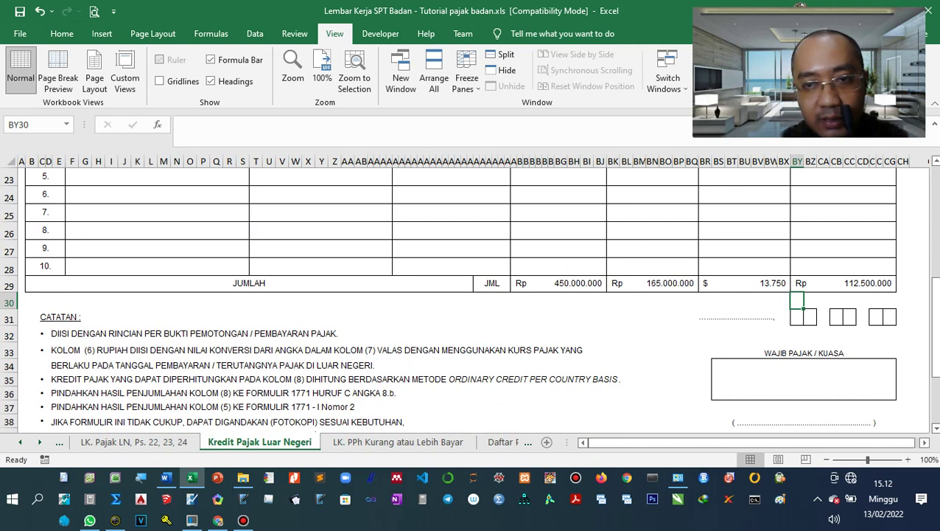
Replace the dotted place-name placeholder with SEMARANG.
{"action": "left_click", "coordinate": [737, 317]}
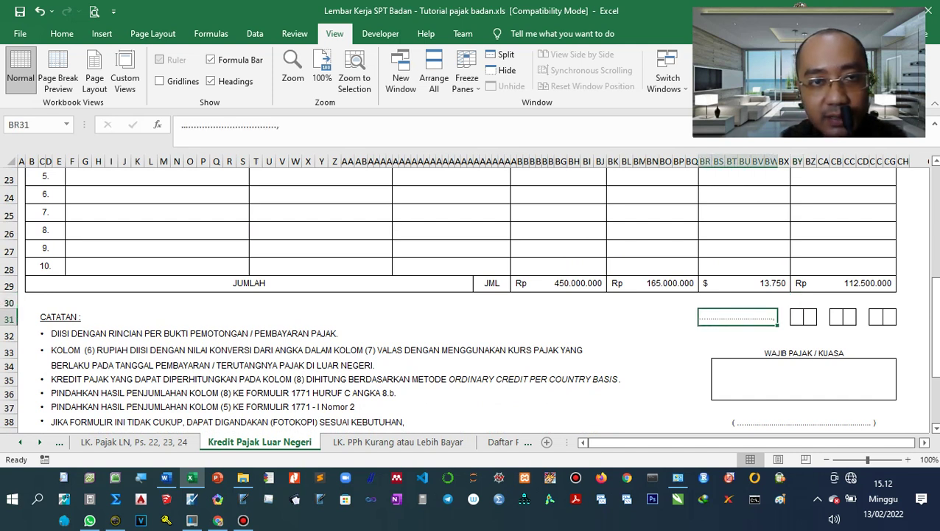
{"action": "left_click_drag", "start_coordinate": [273, 125], "coordinate": [181, 125]}
{"action": "key", "text": "BackSpace"}
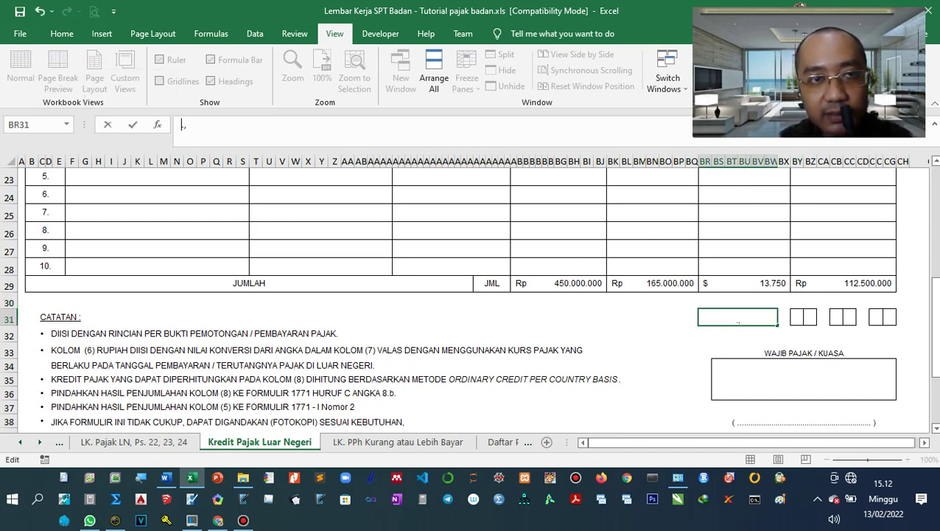
{"action": "type", "text": "SE"}
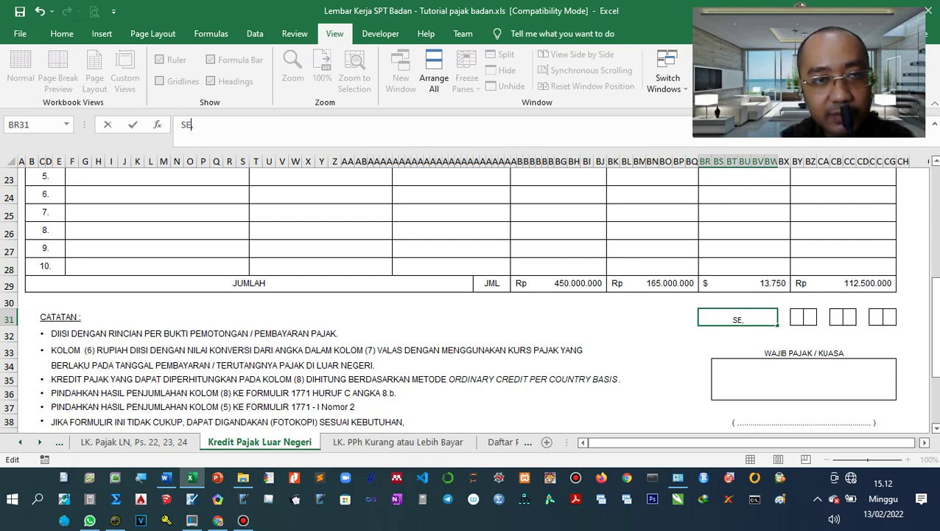
{"action": "type", "text": "MARANG"}
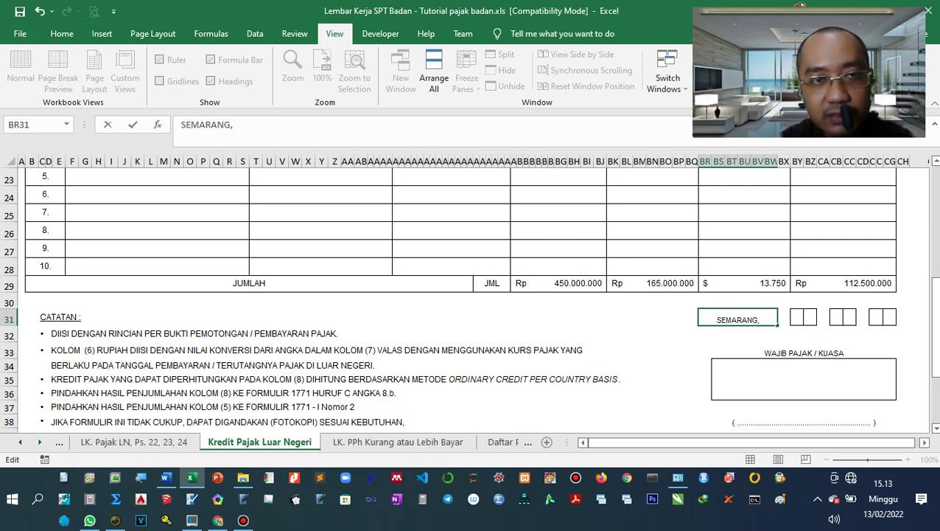
{"action": "key", "text": "Tab"}
Fill the date digit boxes with 30 04 19.
{"action": "key", "text": "Tab"}
{"action": "type", "text": "3"}
{"action": "key", "text": "Tab"}
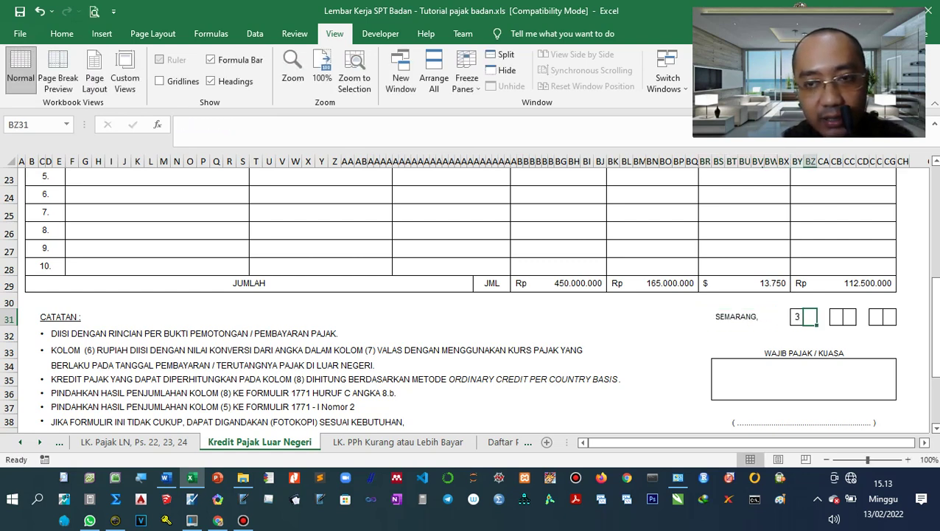
{"action": "type", "text": "0"}
{"action": "key", "text": "Tab"}
{"action": "key", "text": "Tab"}
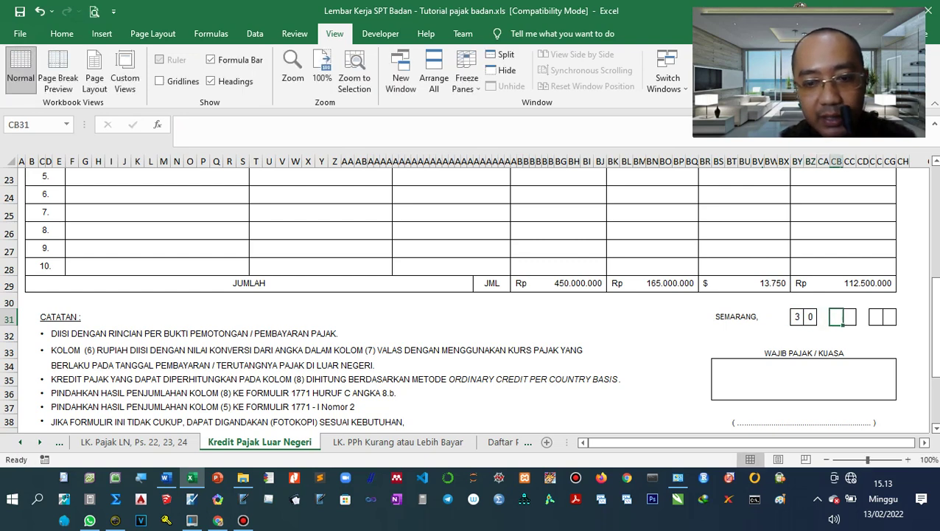
{"action": "type", "text": "0"}
{"action": "key", "text": "Tab"}
{"action": "type", "text": "4"}
{"action": "key", "text": "Tab"}
{"action": "key", "text": "Tab"}
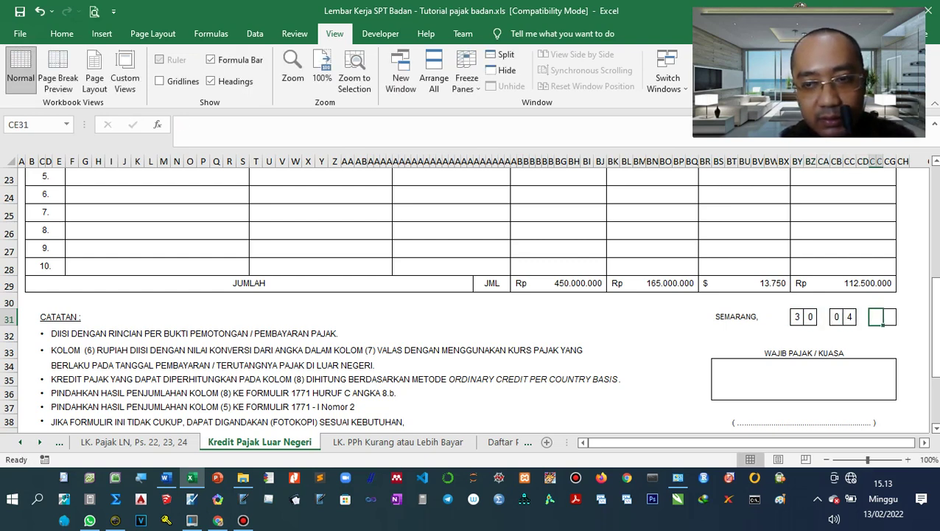
{"action": "type", "text": "1"}
{"action": "key", "text": "Tab"}
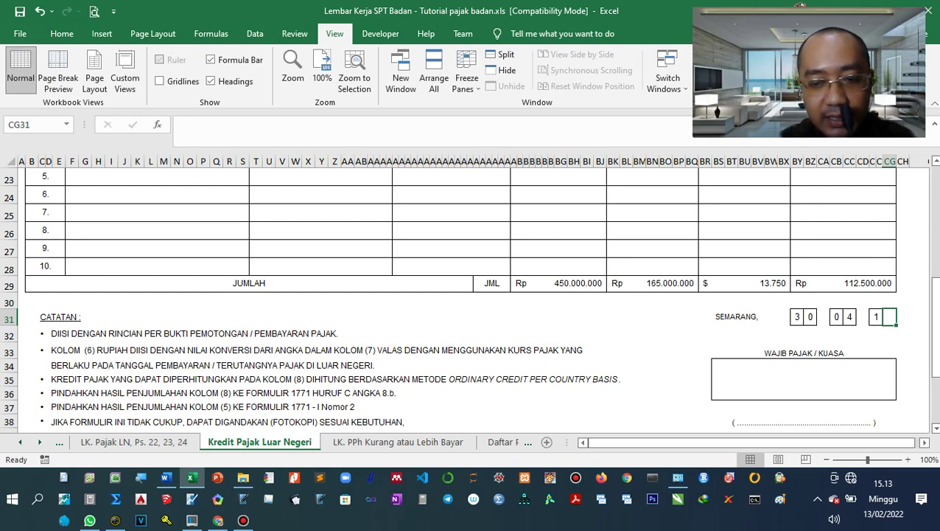
{"action": "type", "text": "9"}
{"action": "left_click", "coordinate": [625, 299]}
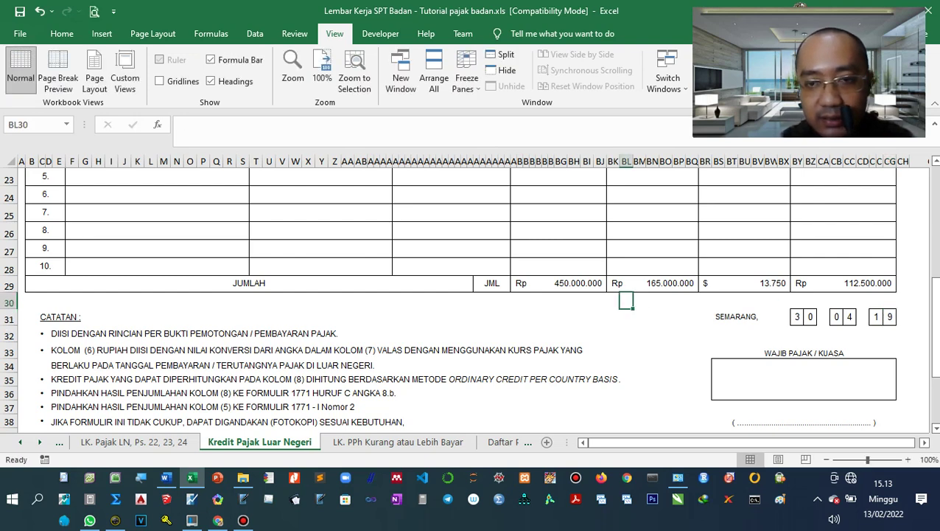
{"action": "scroll", "coordinate": [626, 299], "scroll_direction": "down", "scroll_amount": 1}
{"action": "left_click", "coordinate": [758, 380]}
{"action": "left_click", "coordinate": [758, 368]}
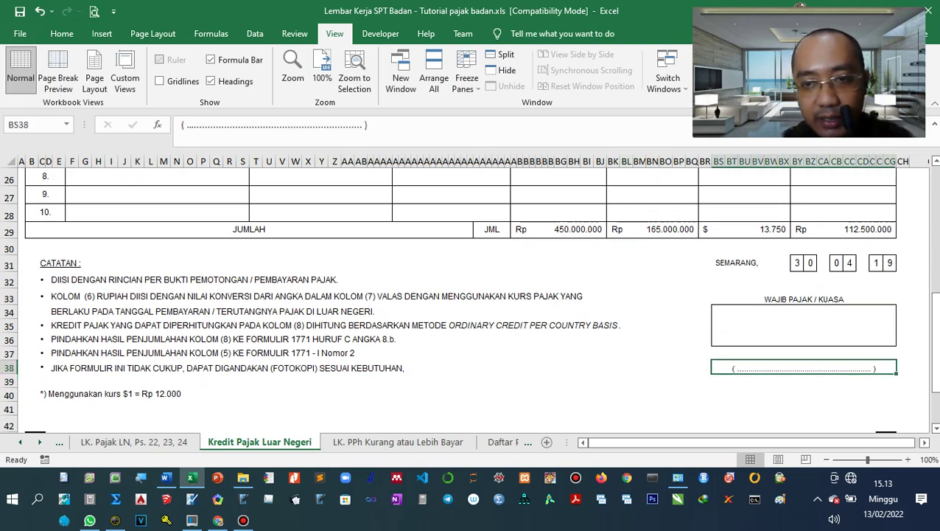
Replace the dotted name line with the signatory's full name plus titles S.E., M.M.
{"action": "left_click_drag", "start_coordinate": [186, 126], "coordinate": [363, 125]}
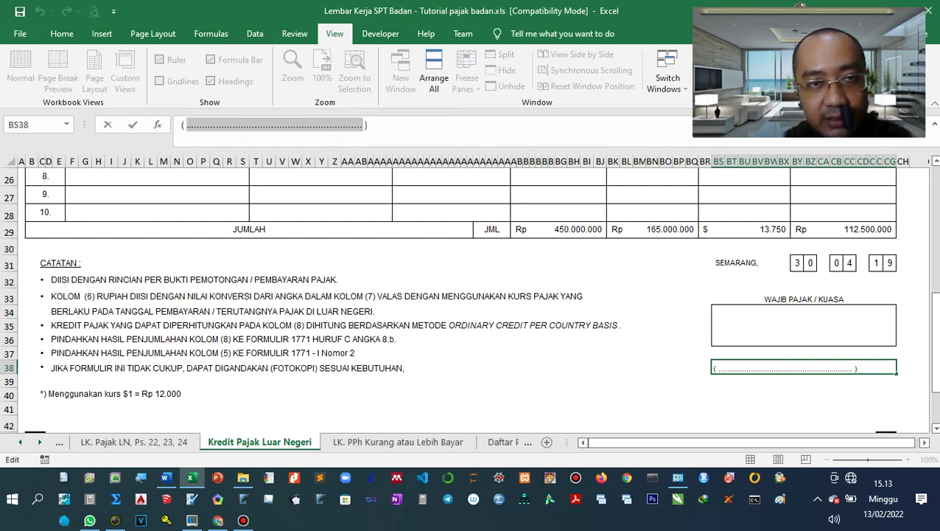
{"action": "key", "text": "BackSpace"}
{"action": "type", "text": "gilan"}
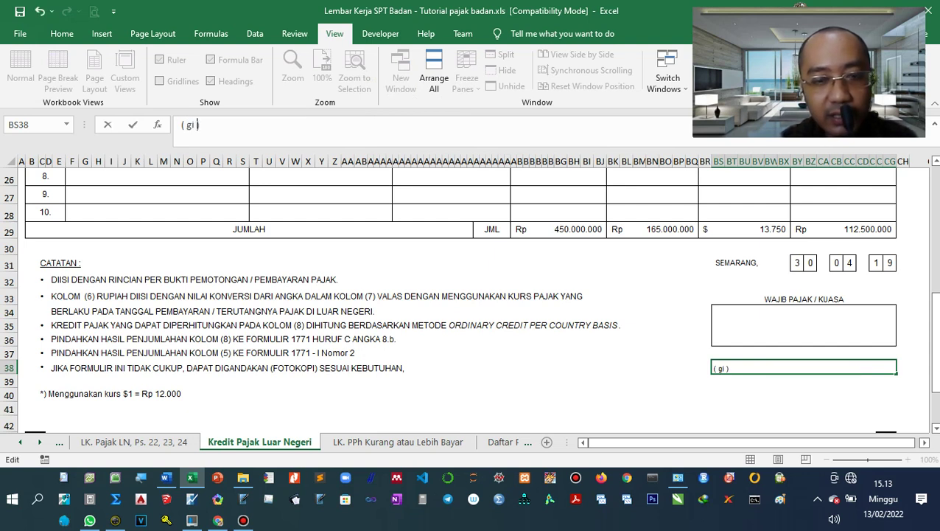
{"action": "key", "text": "BackSpace"}
{"action": "key", "text": "BackSpace"}
{"action": "key", "text": "BackSpace"}
{"action": "key", "text": "BackSpace"}
{"action": "key", "text": "BackSpace"}
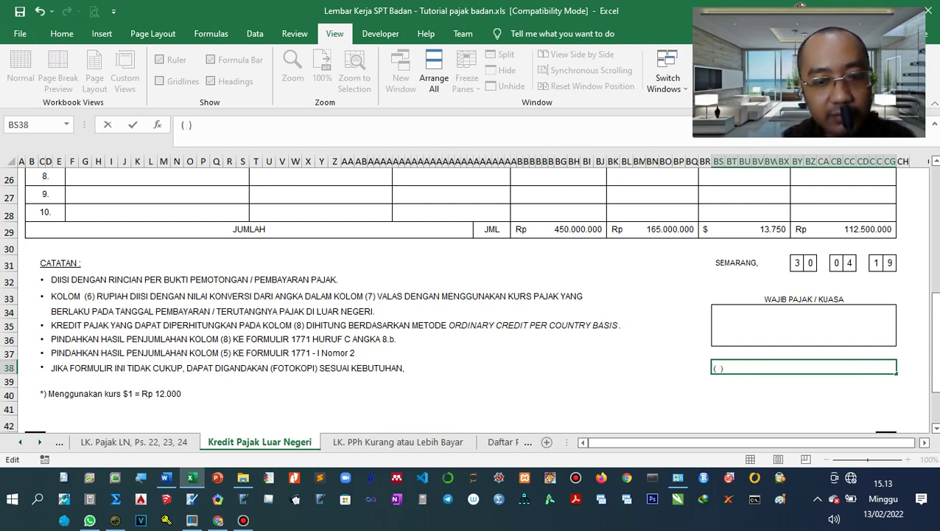
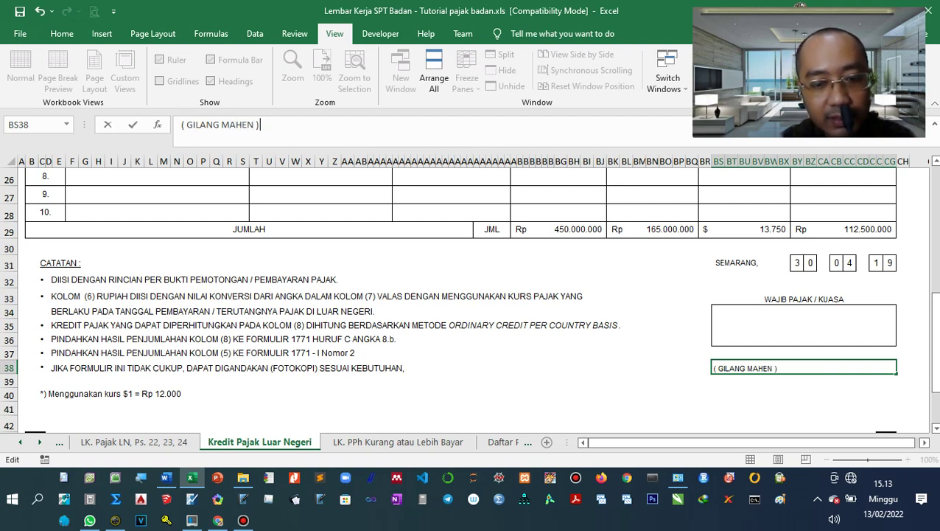
{"action": "type", "text": ".E., M."}
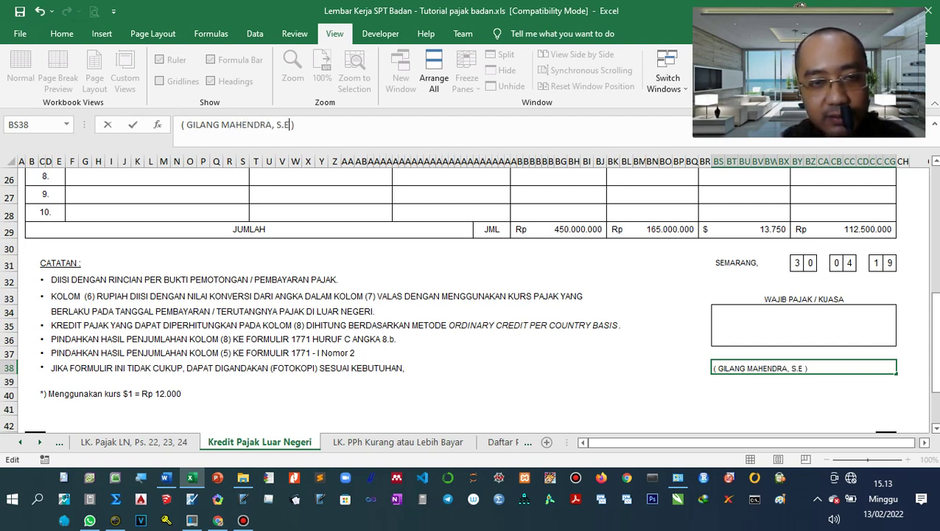
{"action": "type", "text": "M."}
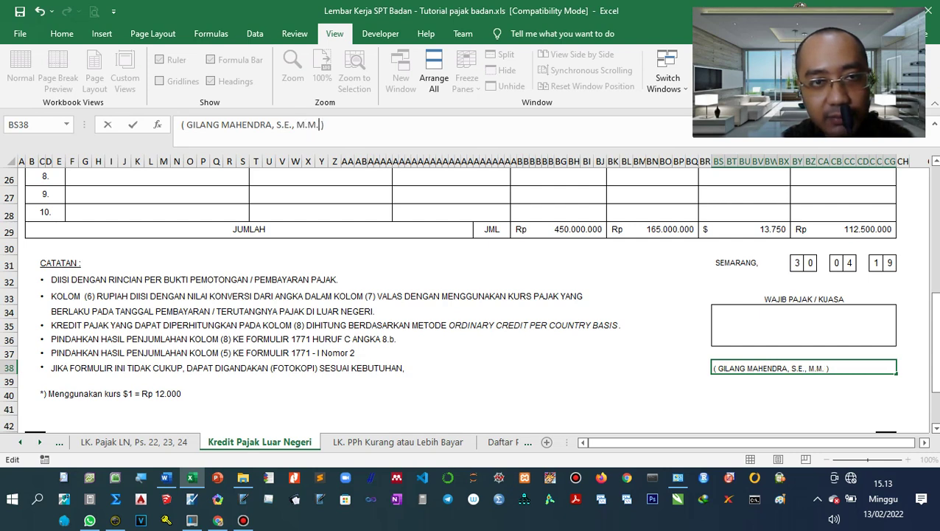
{"action": "key", "text": "Tab"}
Type the signatory's name into the WAJIB PAJAK / KUASA signature box.
{"action": "left_click", "coordinate": [803, 324]}
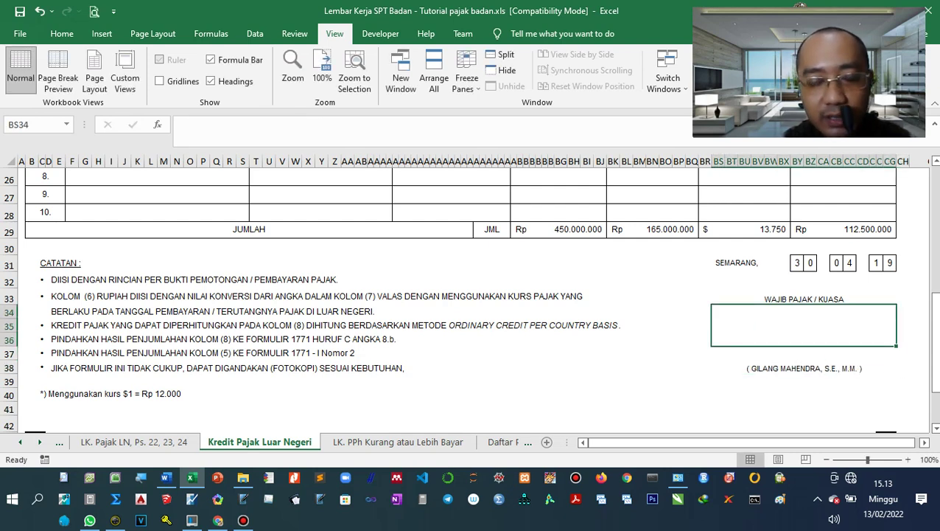
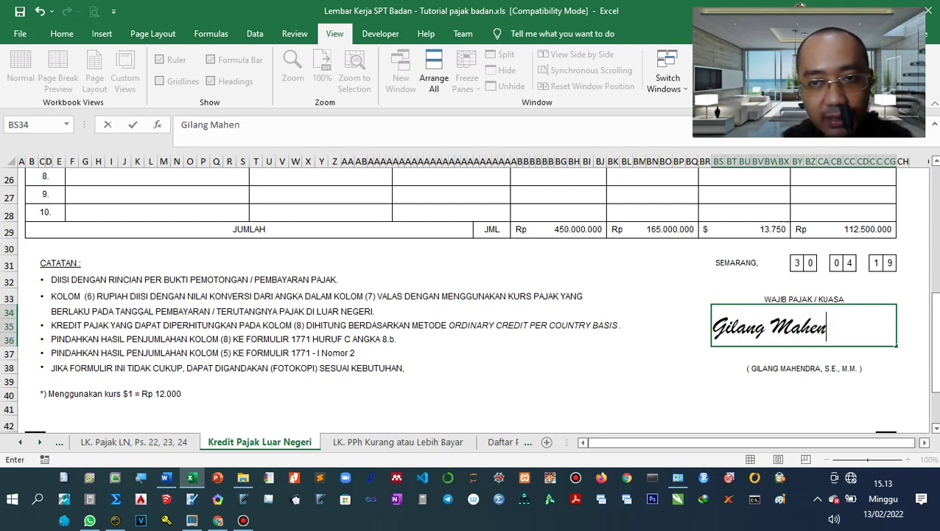
{"action": "left_click", "coordinate": [573, 353]}
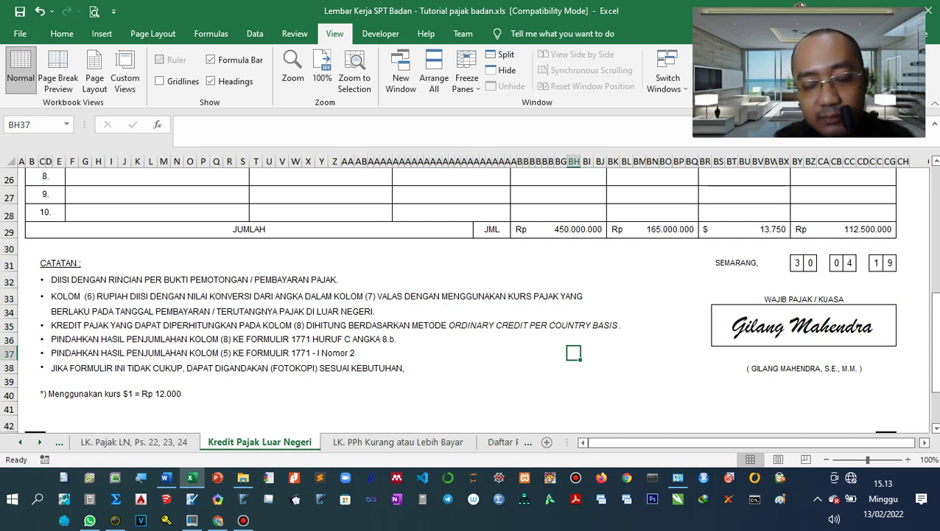
Scroll to the top and check the 7A code, taxpayer name and column (5) cells.
{"action": "scroll", "coordinate": [461, 295], "scroll_direction": "up", "scroll_amount": 3}
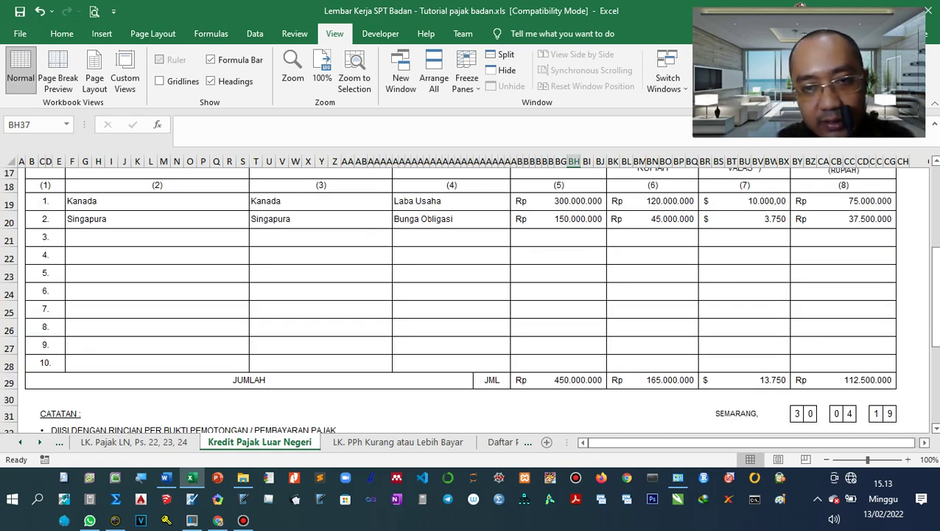
{"action": "scroll", "coordinate": [461, 298], "scroll_direction": "up", "scroll_amount": 4}
{"action": "scroll", "coordinate": [460, 299], "scroll_direction": "up", "scroll_amount": 2}
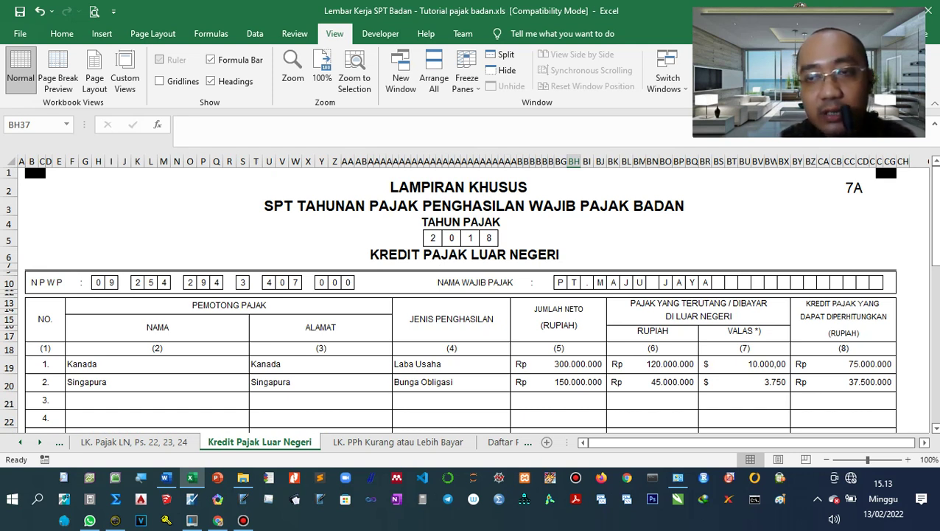
{"action": "left_click", "coordinate": [858, 189]}
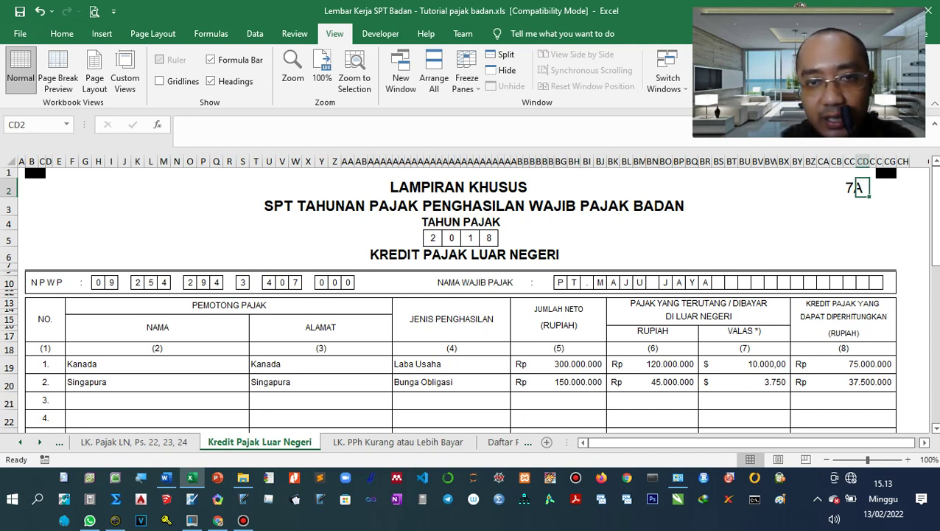
{"action": "left_click", "coordinate": [626, 283]}
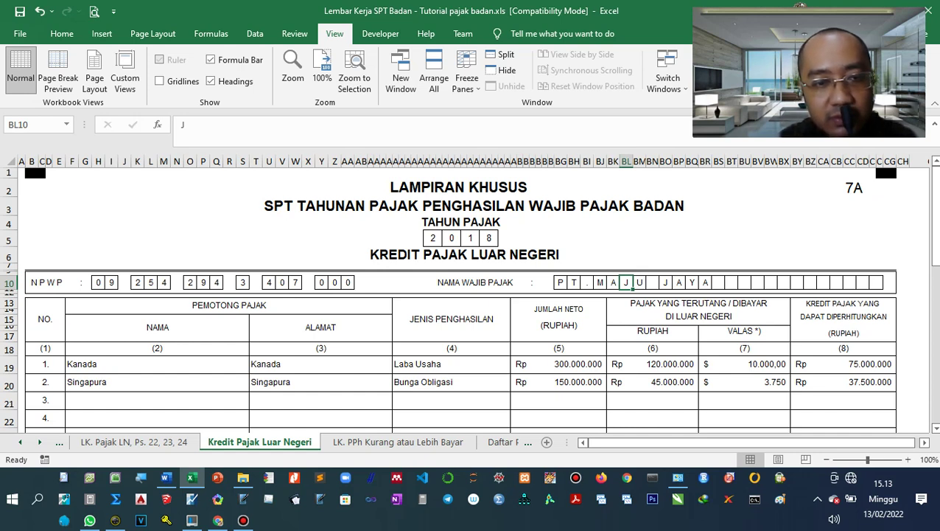
{"action": "left_click", "coordinate": [559, 348]}
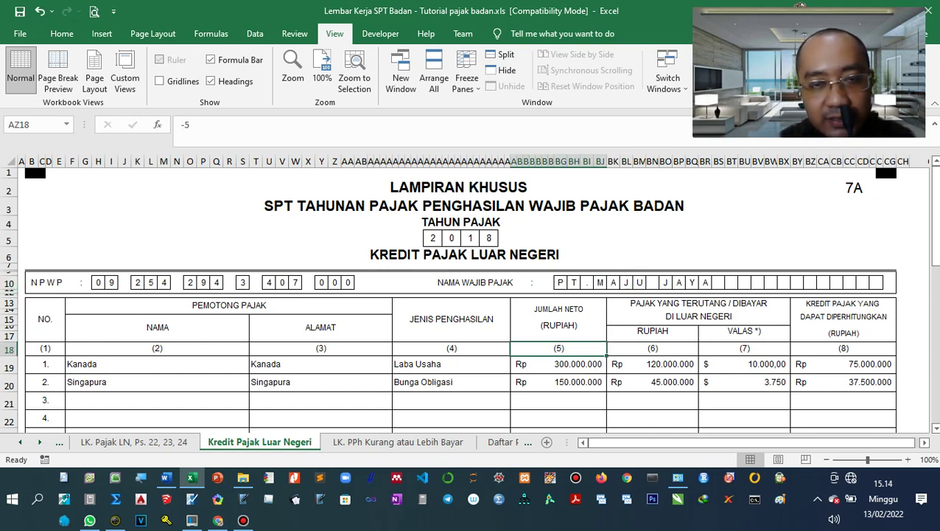
{"action": "scroll", "coordinate": [472, 295], "scroll_direction": "down", "scroll_amount": 3}
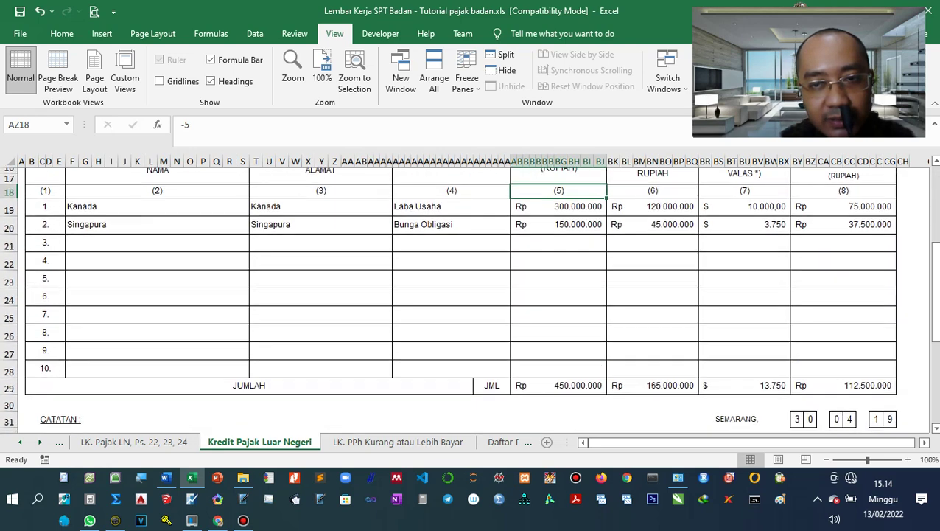
{"action": "scroll", "coordinate": [461, 295], "scroll_direction": "up", "scroll_amount": 5}
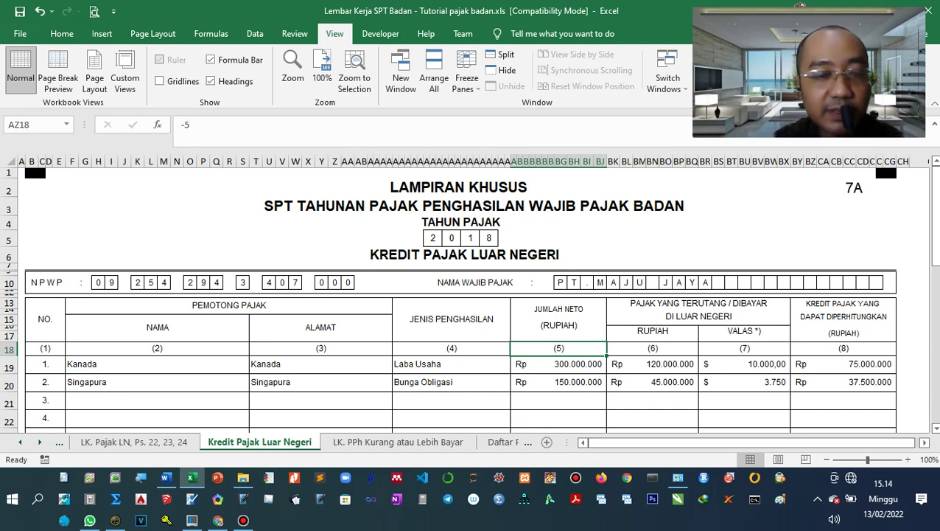
Move the Kredit Pajak Luar Negeri sheet to sit before Transkrip Lap Keuangan.
{"action": "right_click", "coordinate": [268, 442]}
{"action": "right_click", "coordinate": [247, 444]}
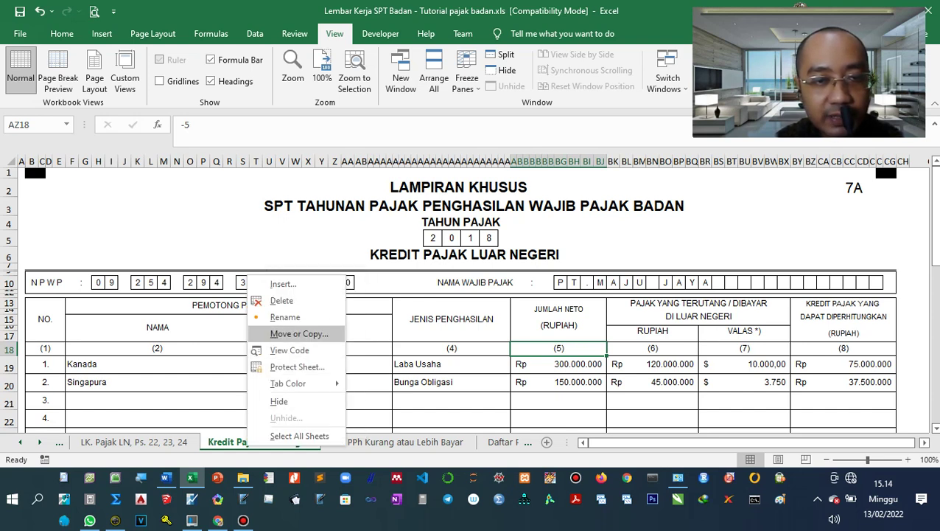
{"action": "left_click", "coordinate": [298, 333]}
{"action": "scroll", "coordinate": [280, 365], "scroll_direction": "down", "scroll_amount": 2}
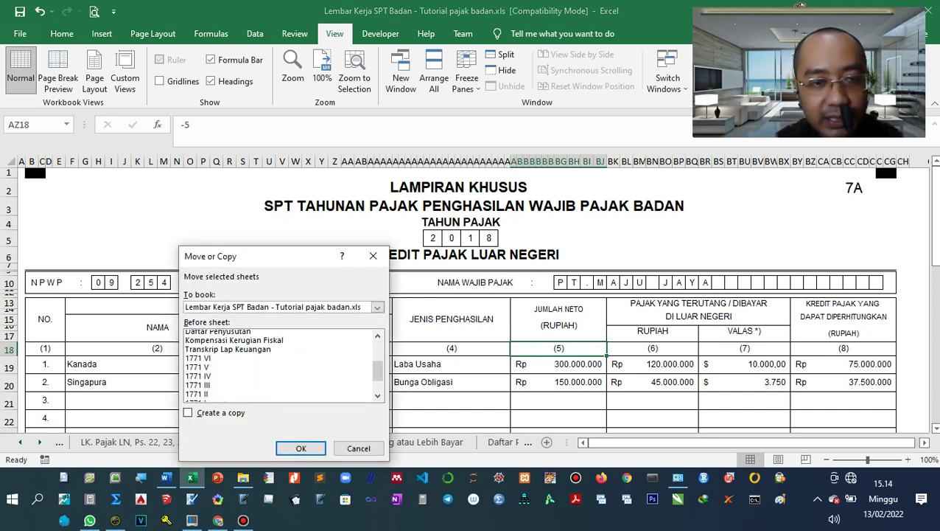
{"action": "scroll", "coordinate": [280, 365], "scroll_direction": "up", "scroll_amount": 1}
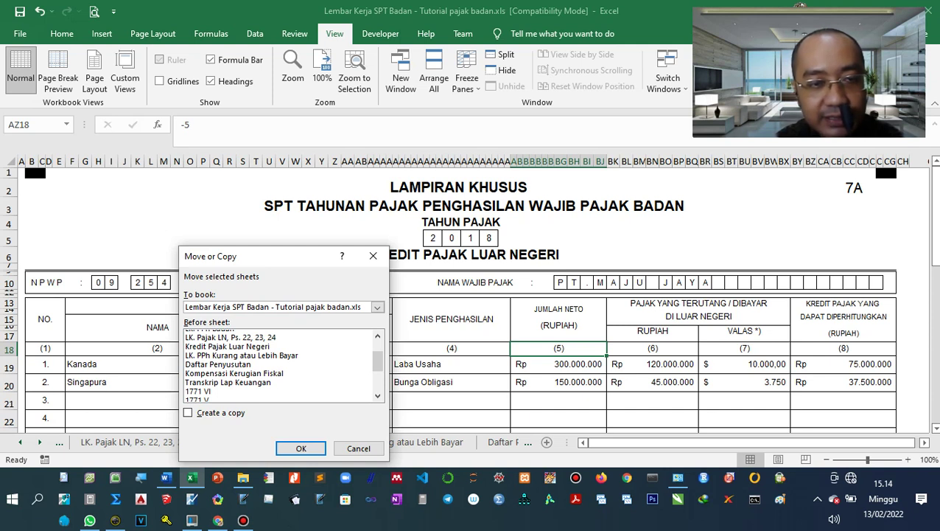
{"action": "left_click", "coordinate": [228, 381]}
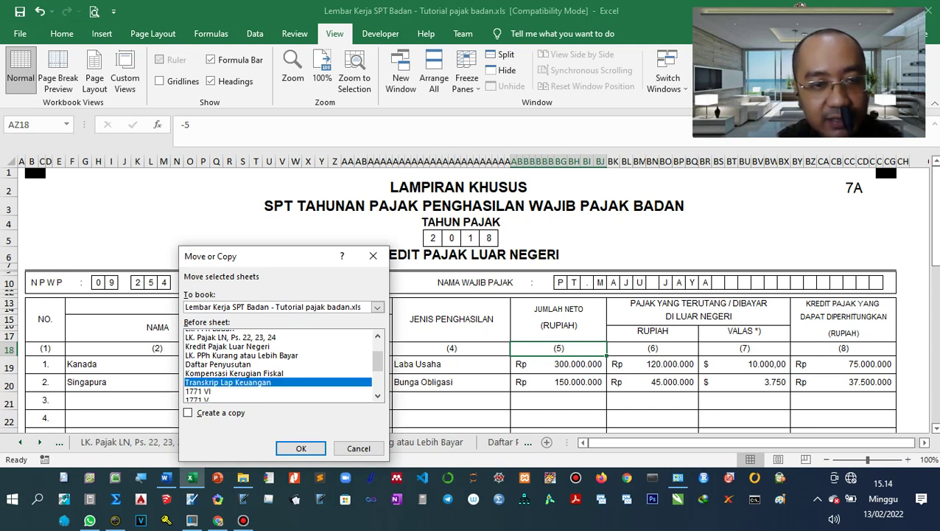
{"action": "scroll", "coordinate": [279, 365], "scroll_direction": "down", "scroll_amount": 1}
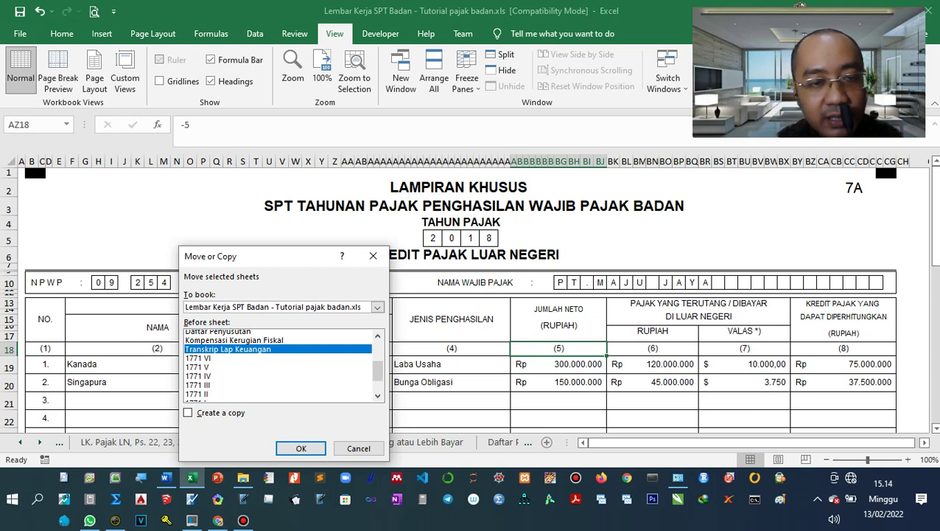
{"action": "left_click", "coordinate": [301, 448]}
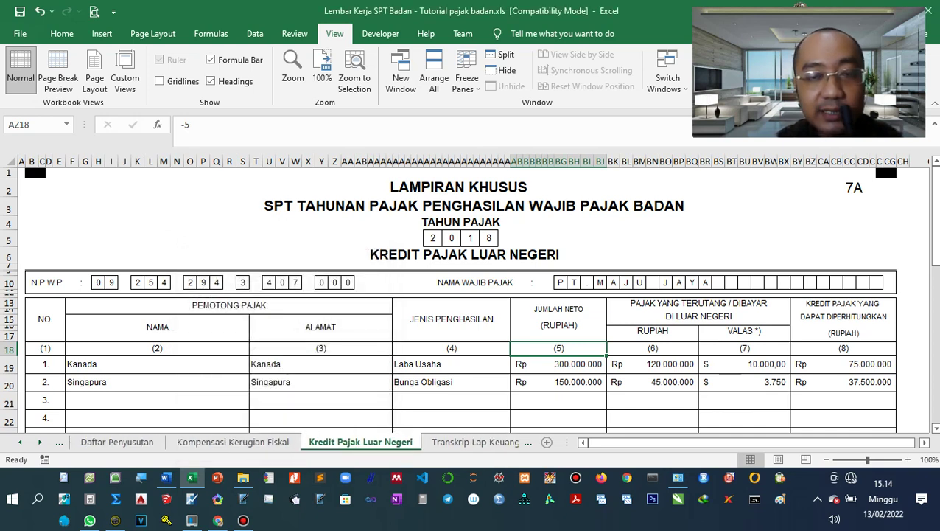
Move on to the next sheet, Transkrip Lap Keuangan, showing its blank 8A-2 transcript form.
{"action": "left_click", "coordinate": [451, 382]}
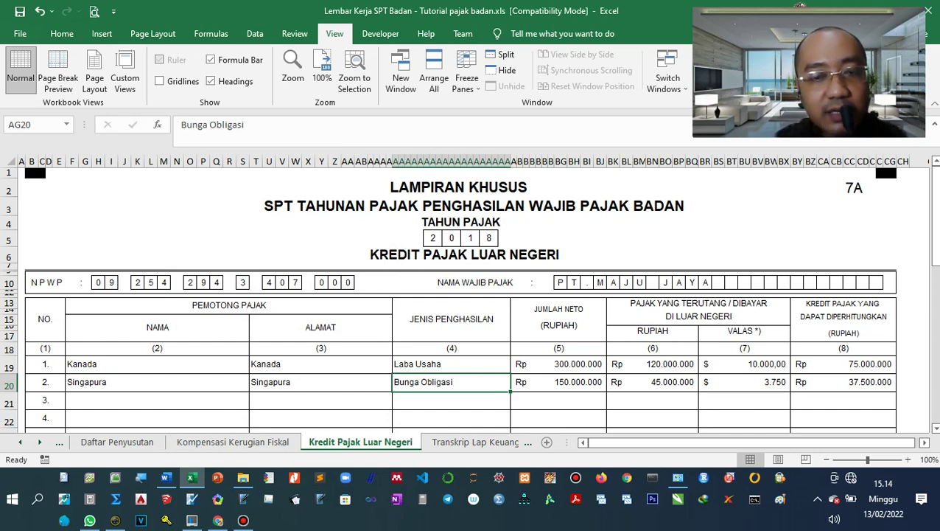
{"action": "key", "text": "ctrl+Page_Down"}
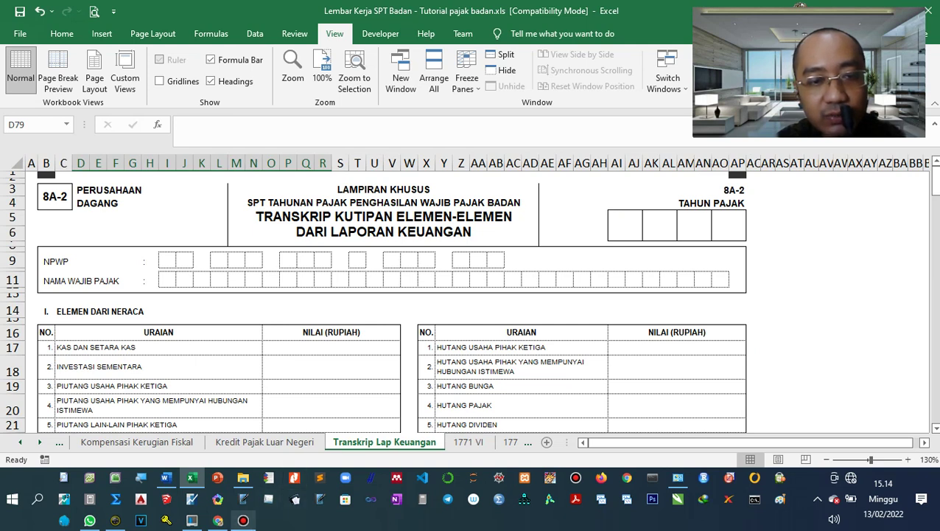
{"action": "left_click", "coordinate": [243, 520]}
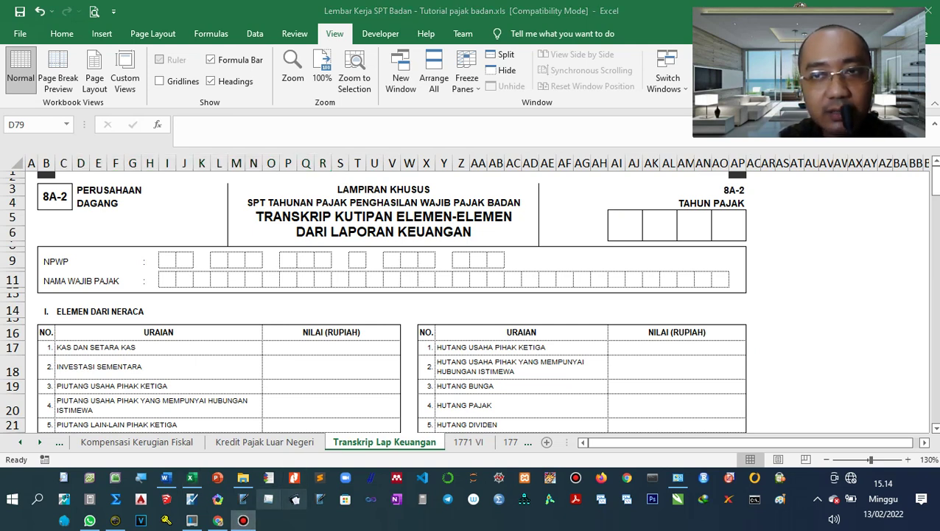